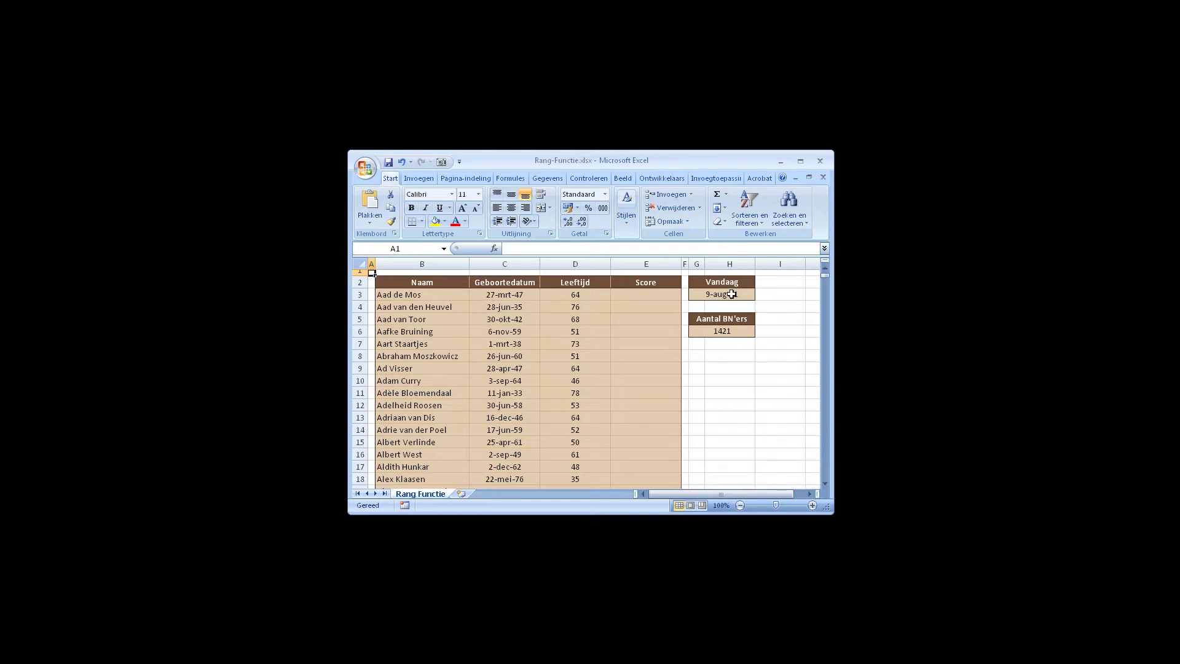
- Review the empty Score cells, the age formula in D3 and the count formula in G6
left_click_drag(652, 295, 640, 455)
left_click(647, 292)
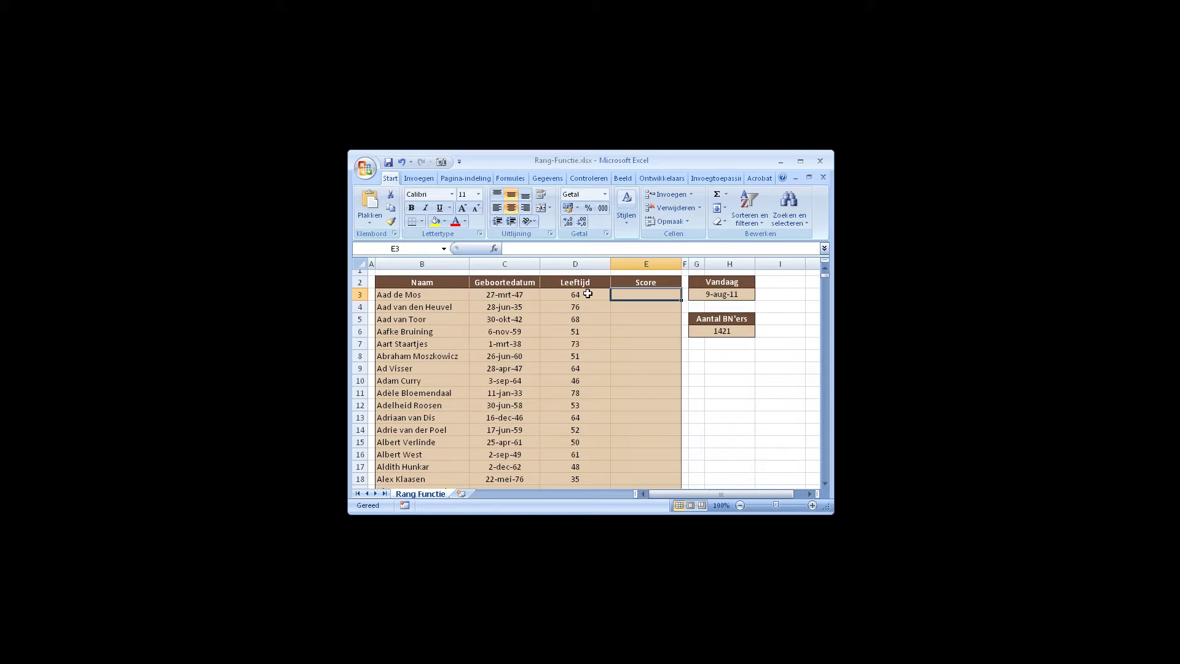
left_click(424, 295)
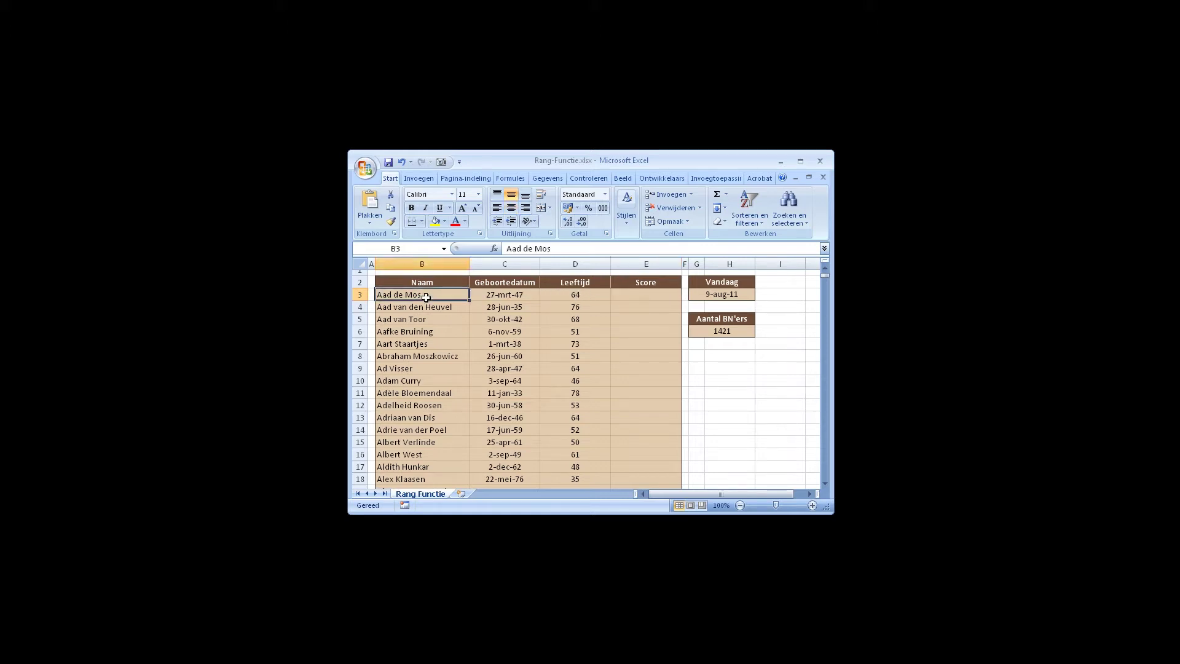
left_click(591, 297)
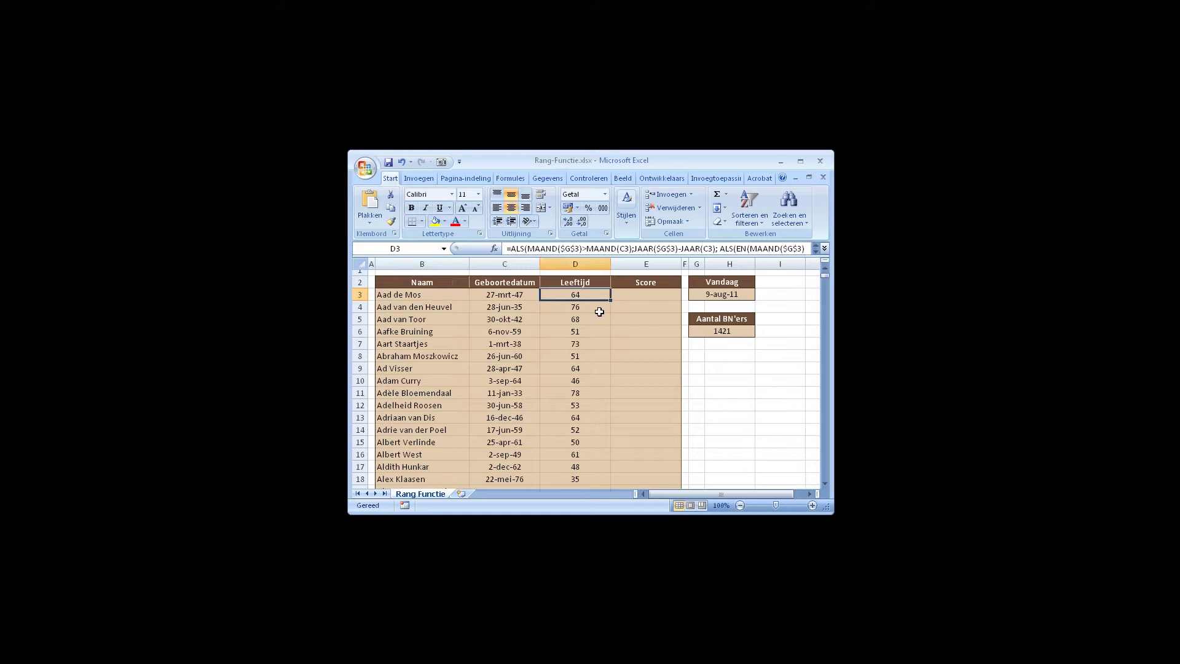
left_click(646, 297)
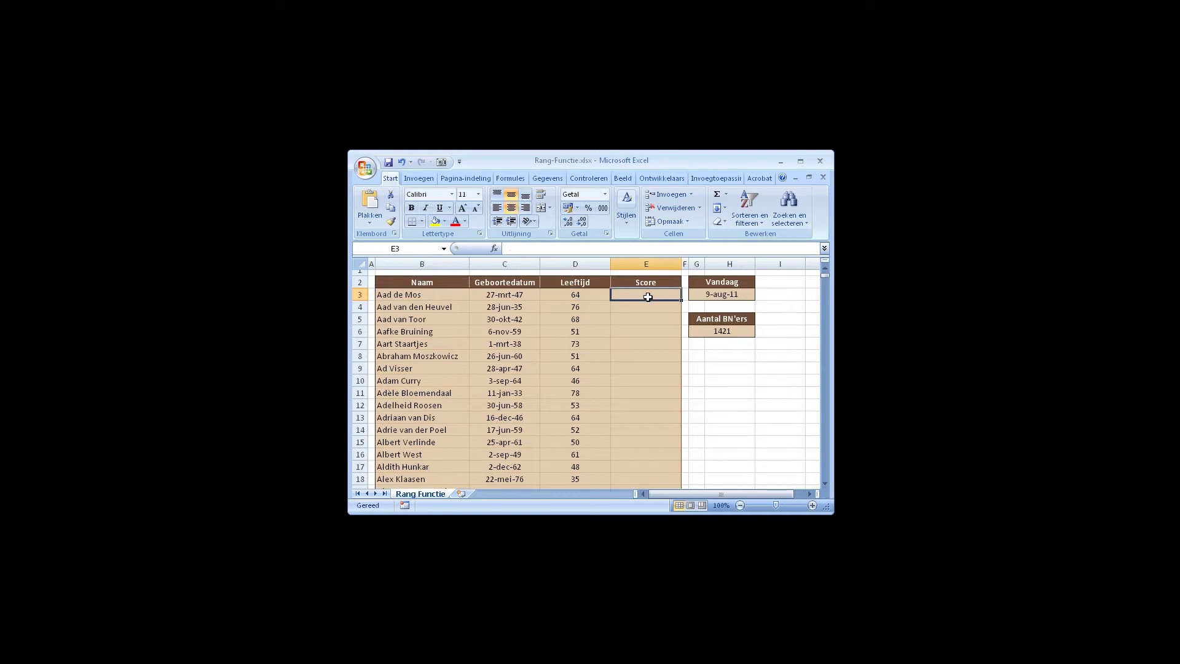
left_click(589, 298)
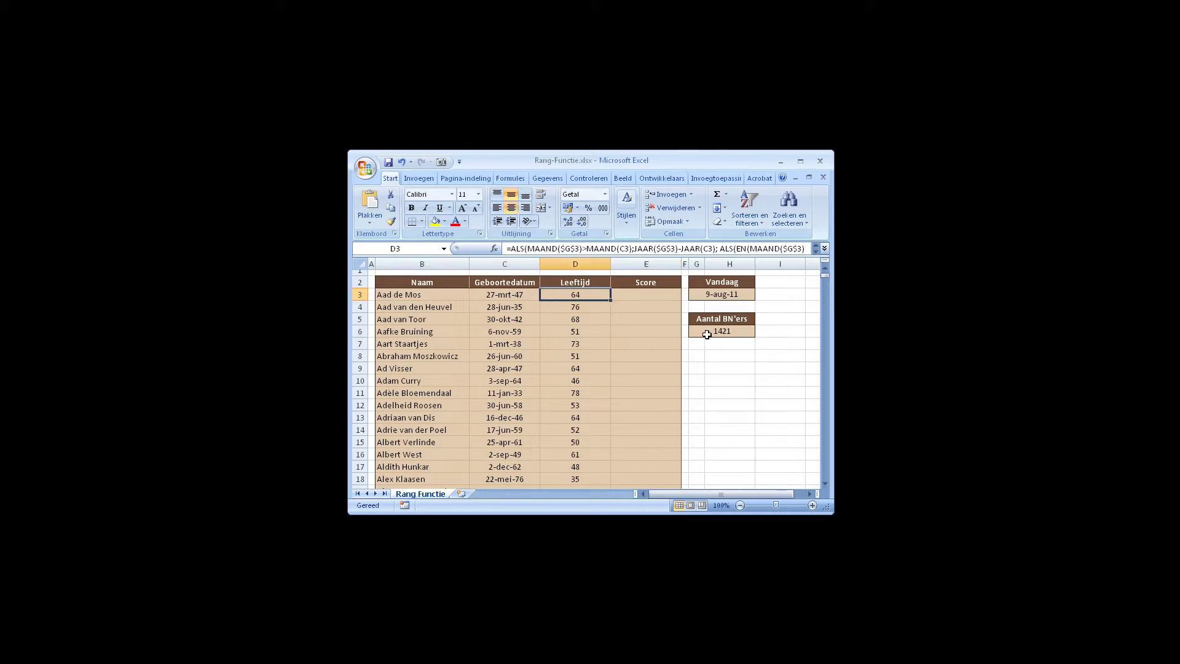
left_click(747, 331)
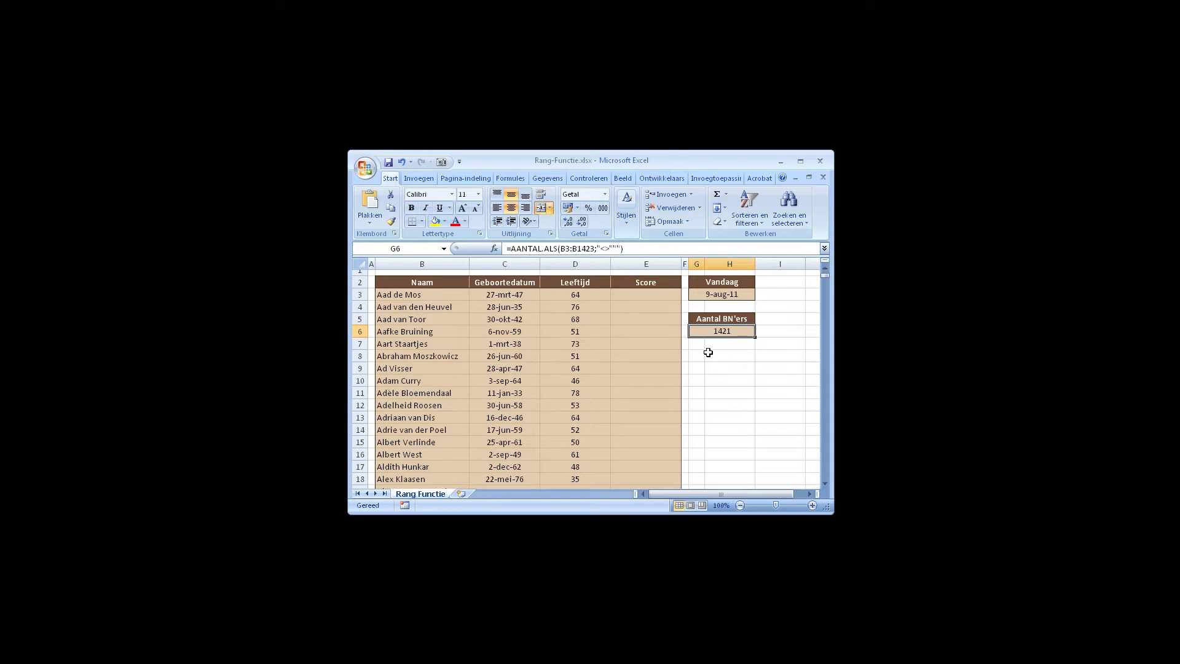
- Look over the Score, age and name columns of the list
left_click_drag(642, 296, 632, 422)
left_click(642, 298)
left_click_drag(587, 293, 574, 466)
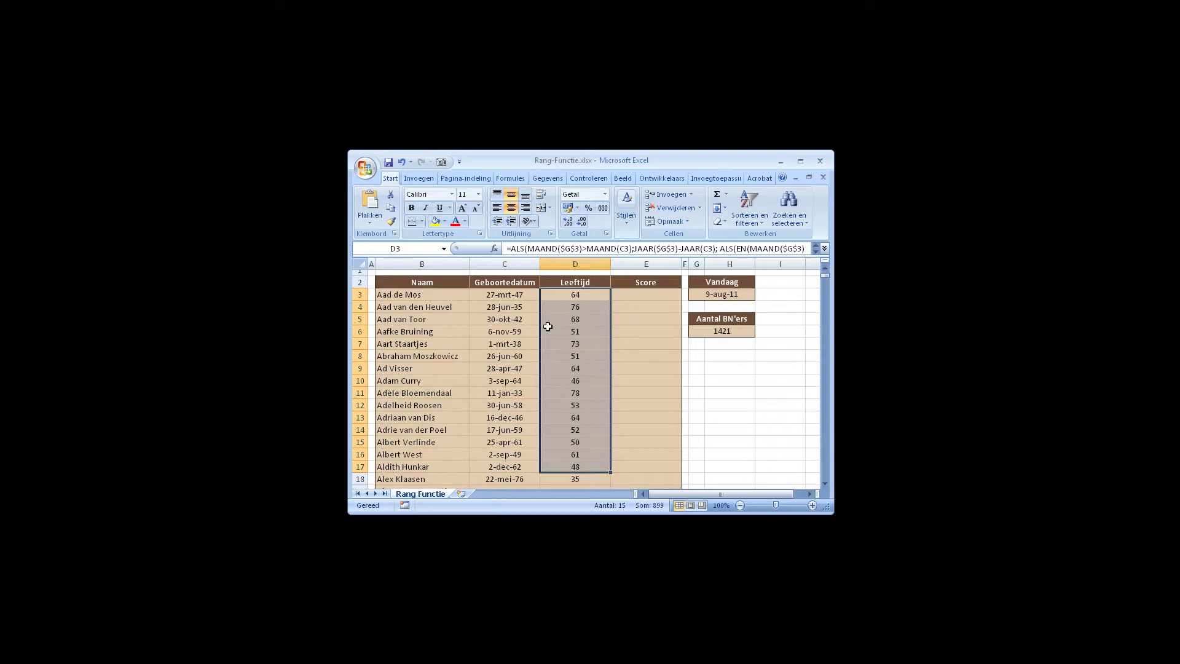
mouse_move(424, 296)
left_mouse_down()
mouse_move(427, 437)
mouse_move(430, 307)
left_mouse_up()
left_click(429, 297)
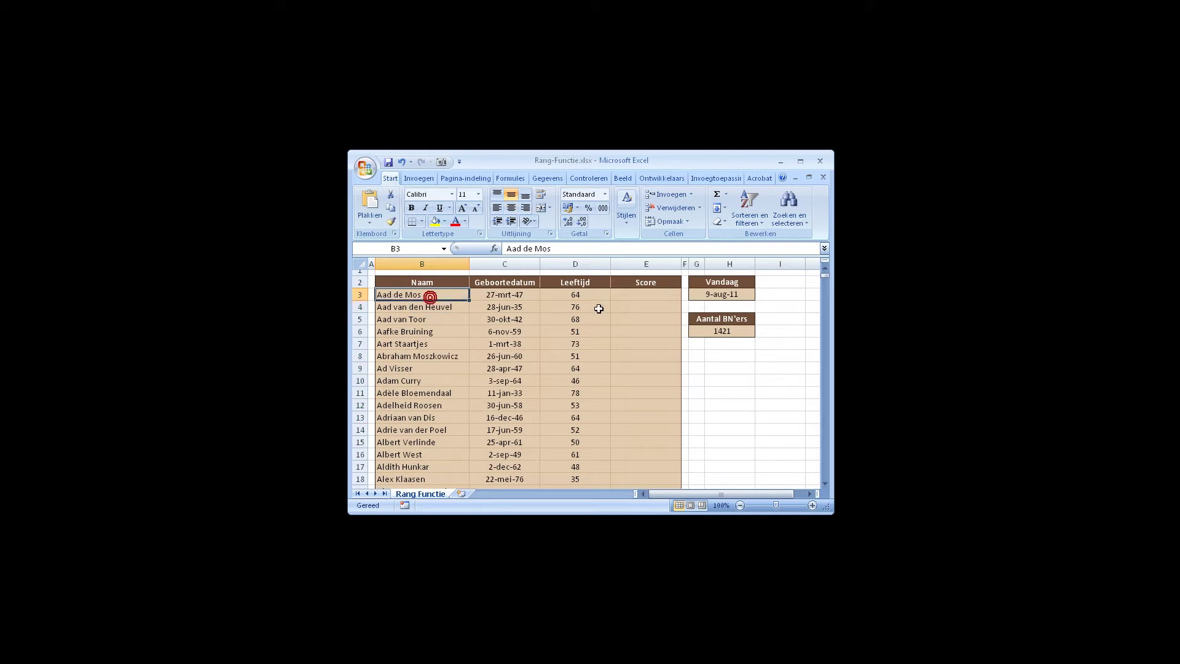
left_click_drag(646, 300, 639, 424)
left_click(647, 291)
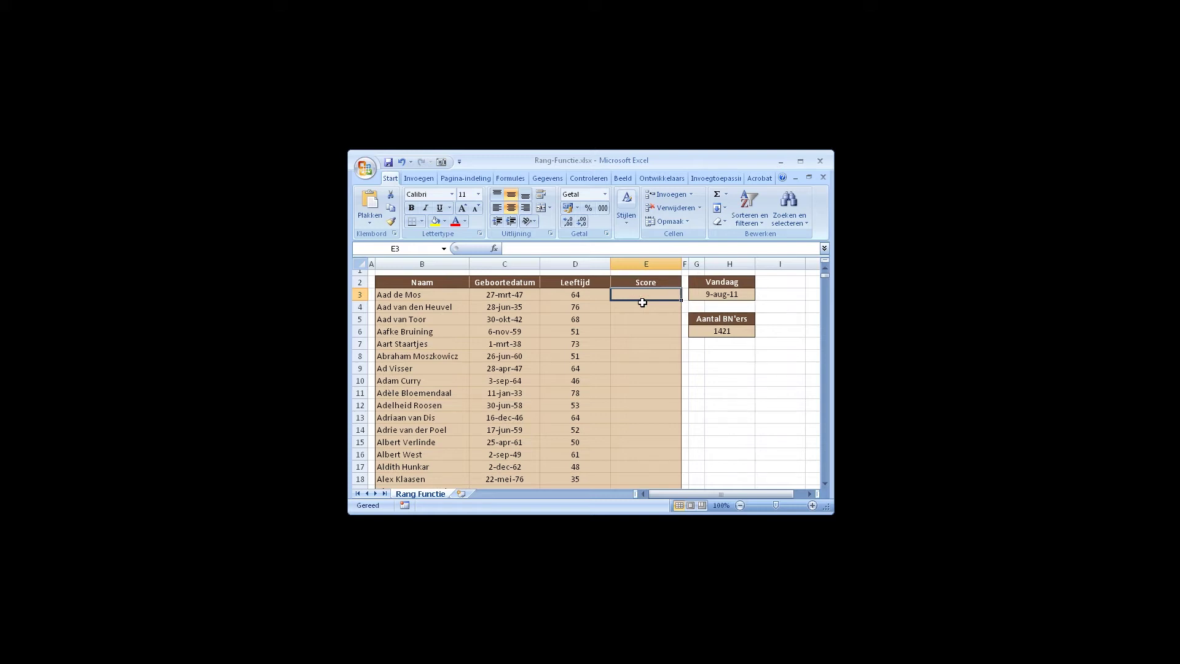
- Select the ages D3:D1423 and define them as Leeftijd in the Name Box
left_click(581, 296)
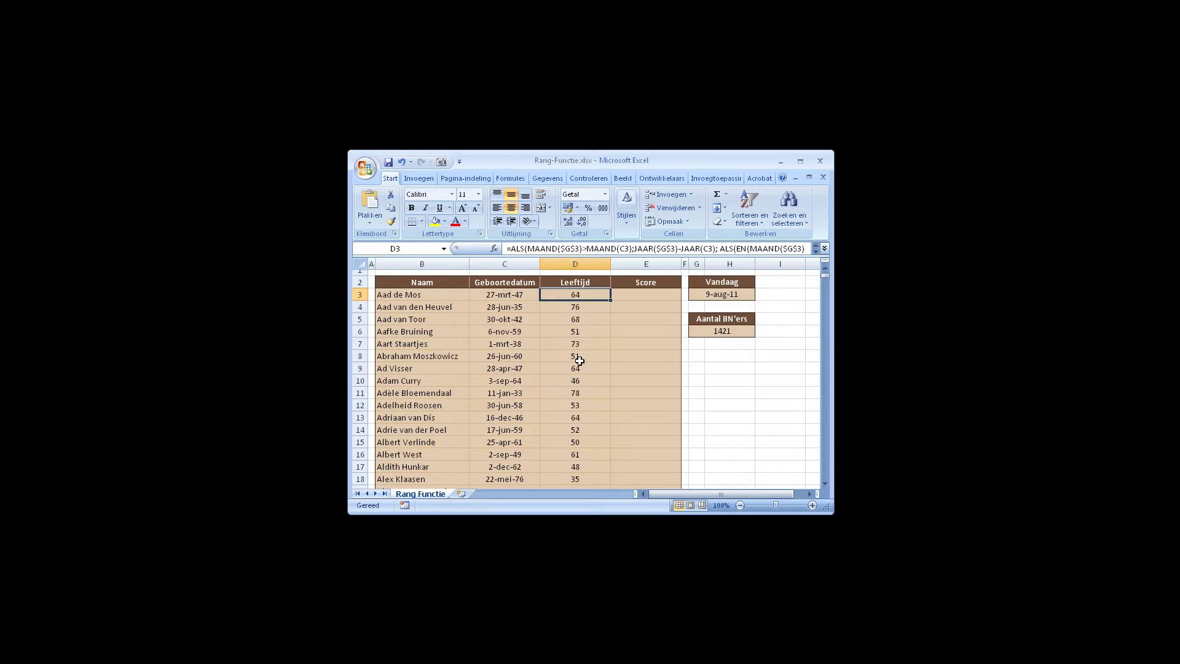
key("ctrl+shift+Down")
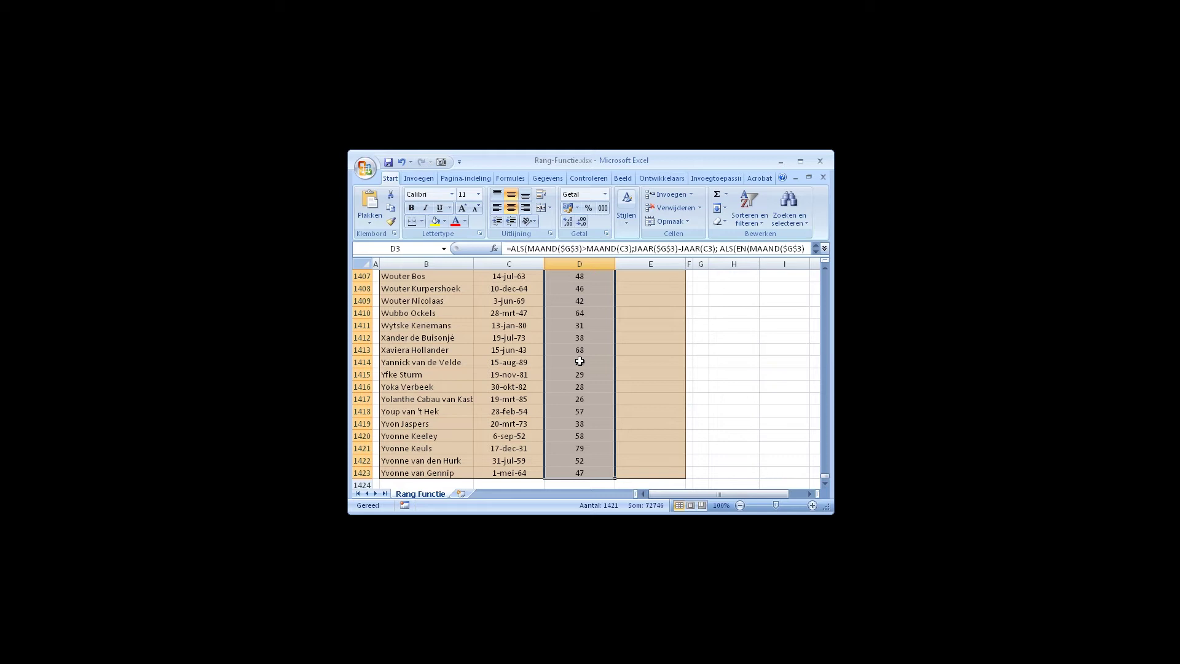
left_click(427, 249)
type("Leeftijd")
key("Return")
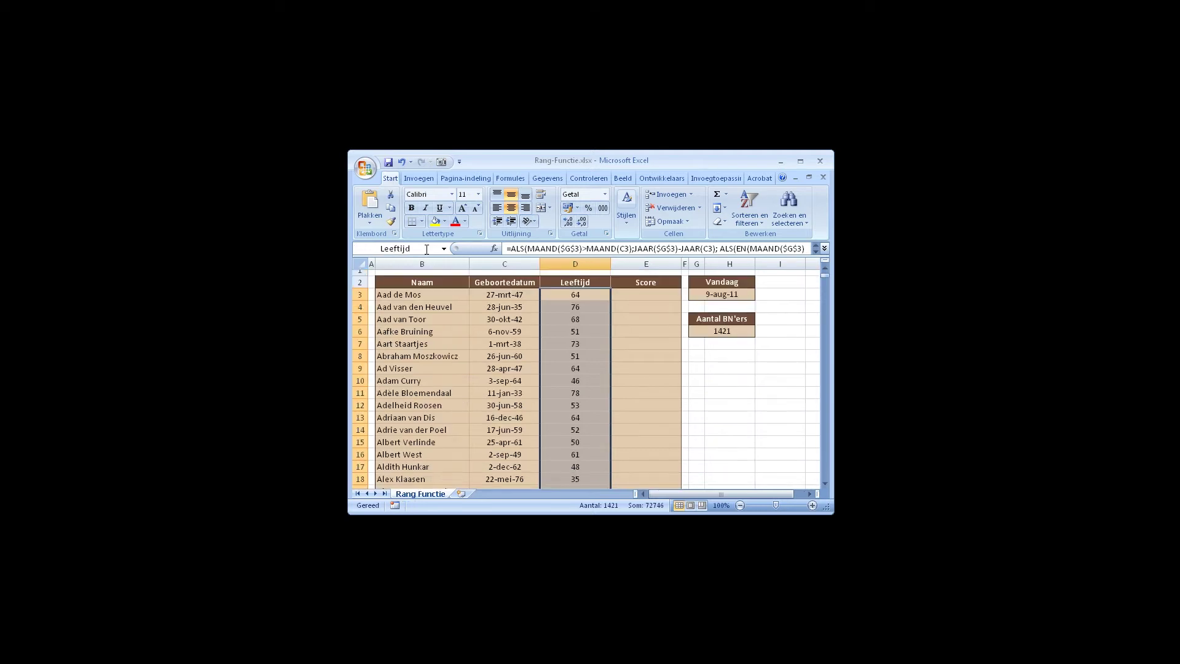
left_click(655, 298)
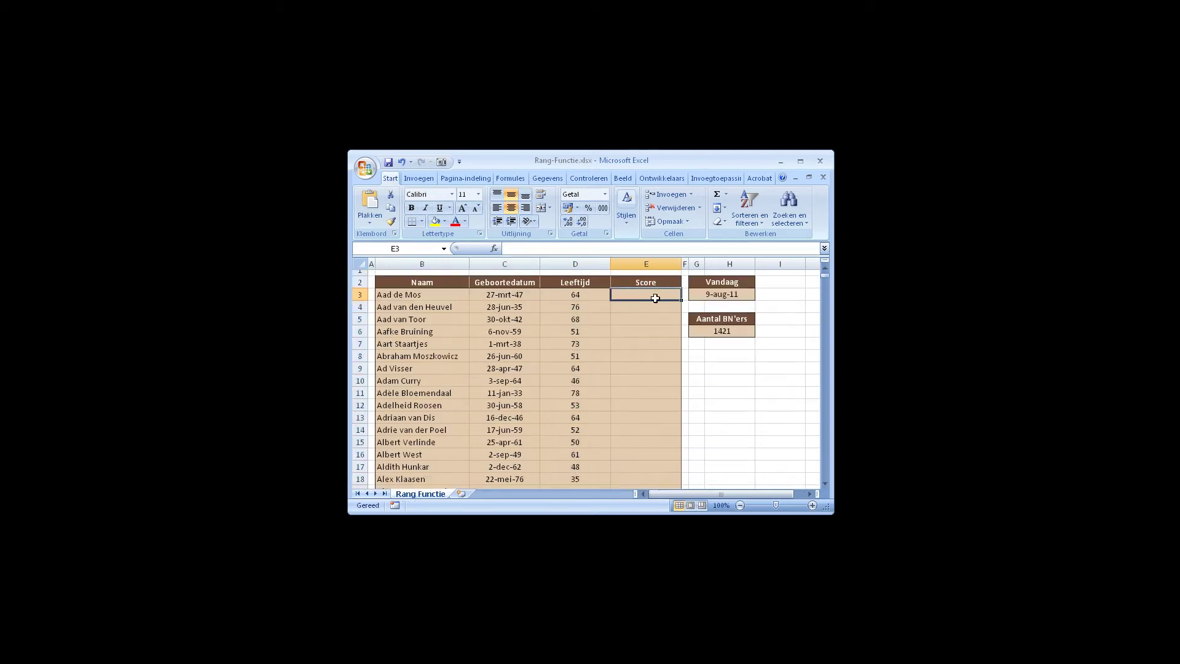
- Enter =rang(D3;Leeftijd) in E3, returning a Score of 290
left_click(529, 247)
type("=")
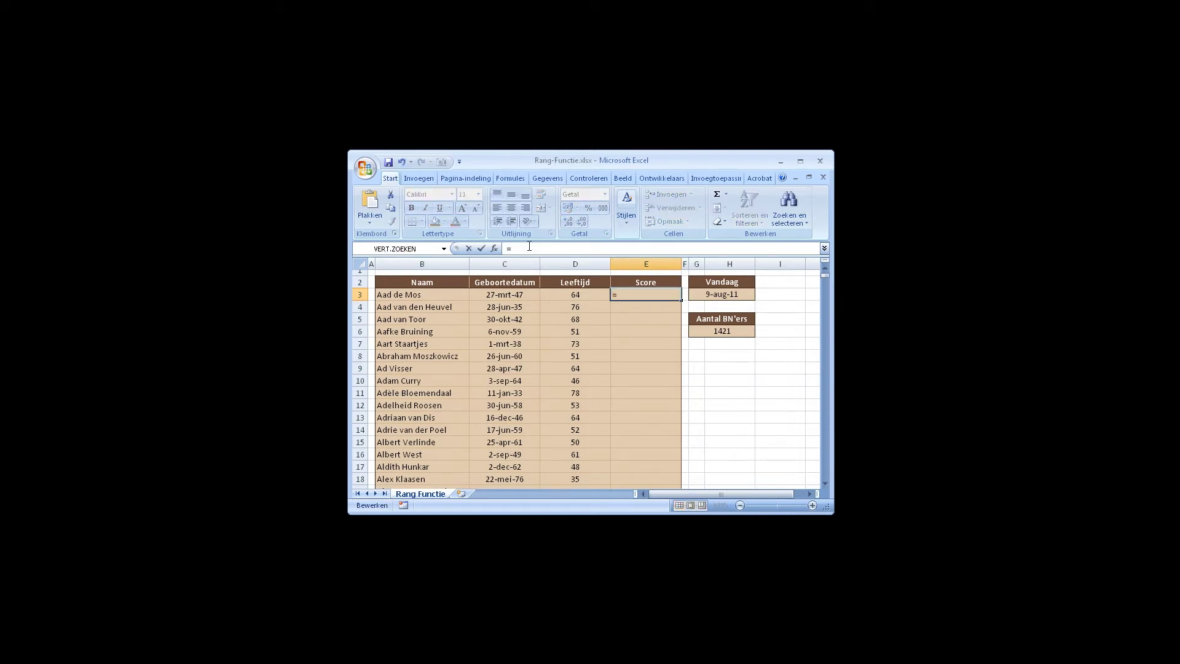
type("rang")
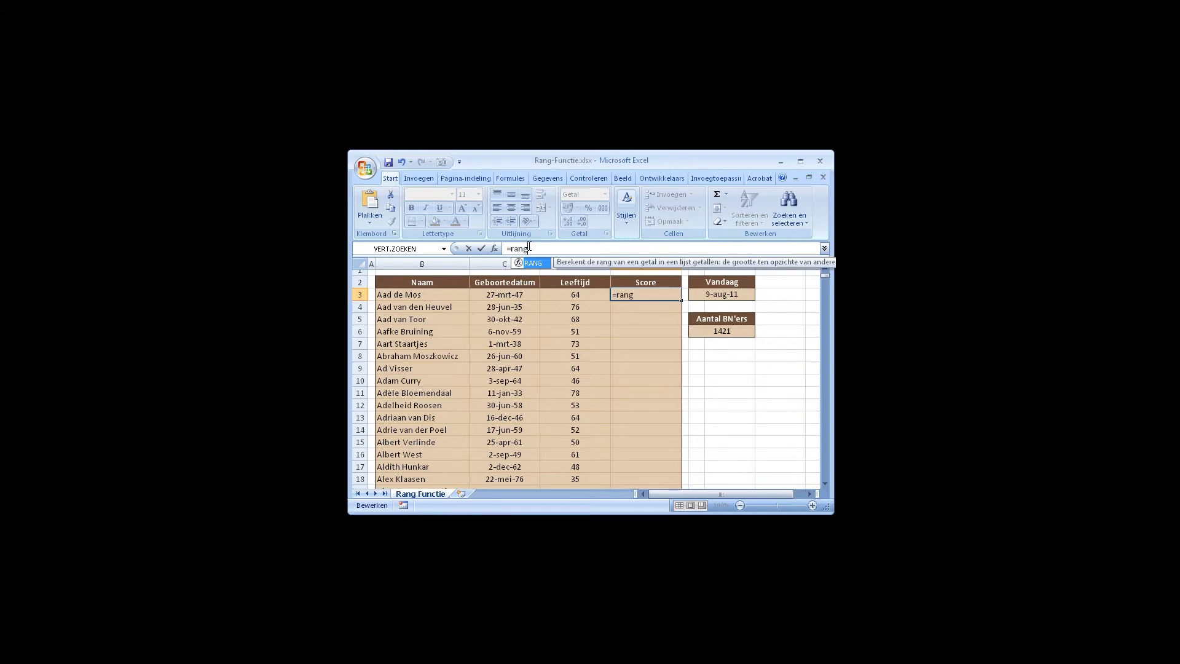
type("(")
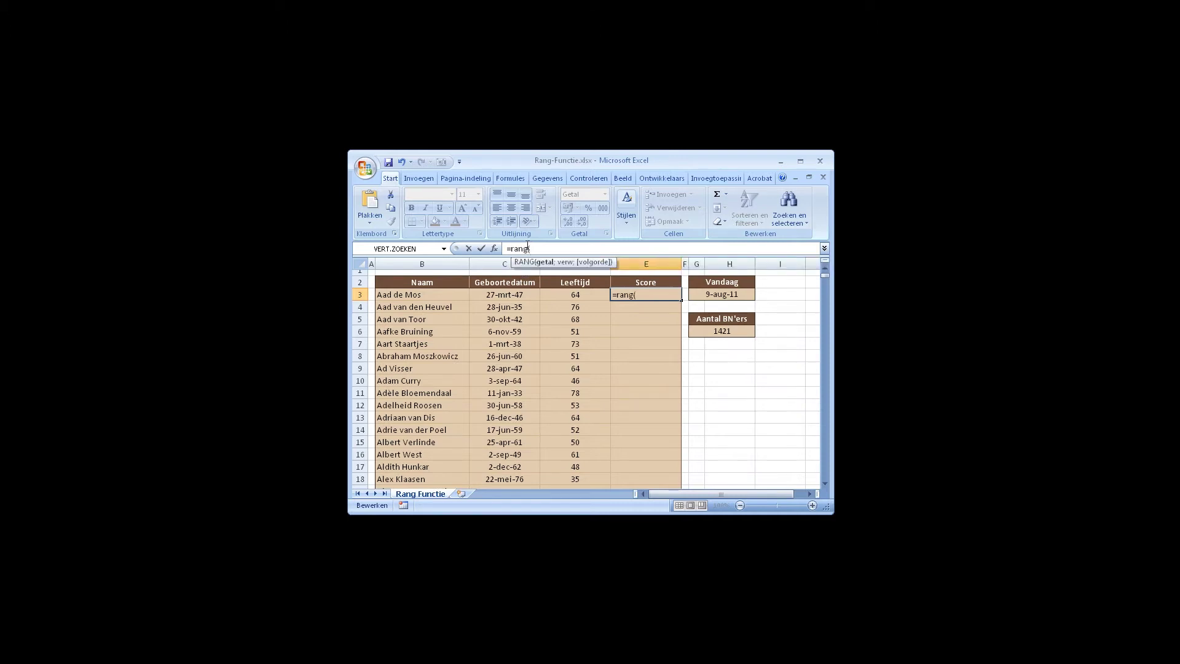
left_click(582, 296)
type(";")
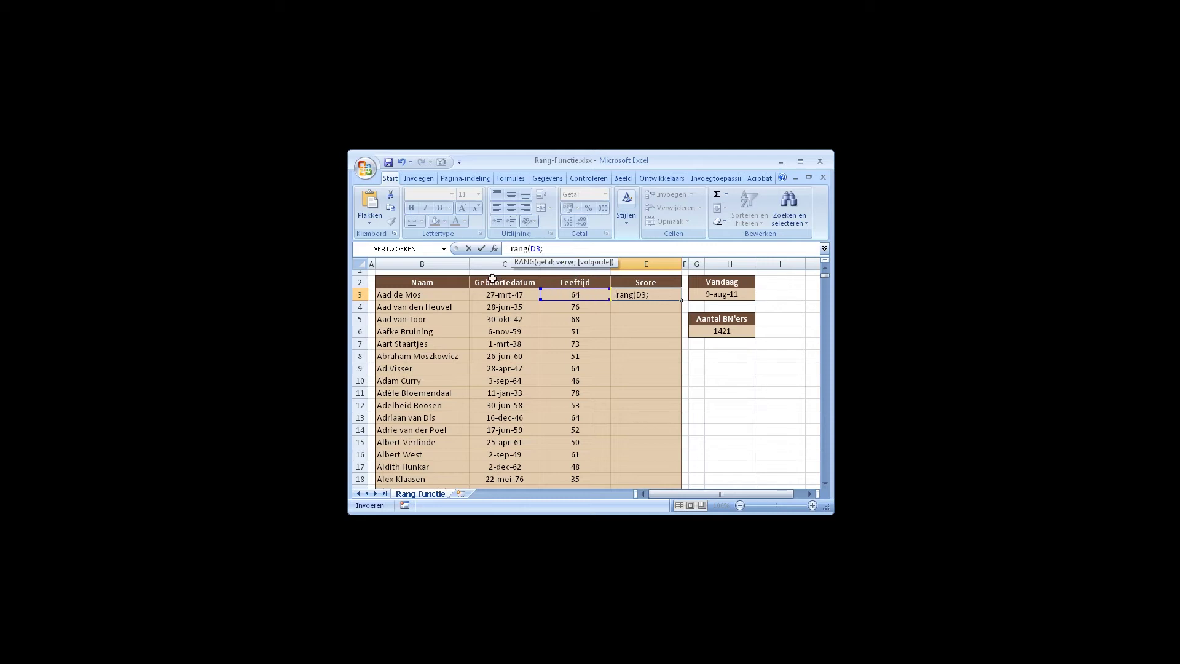
type("Leeftijd")
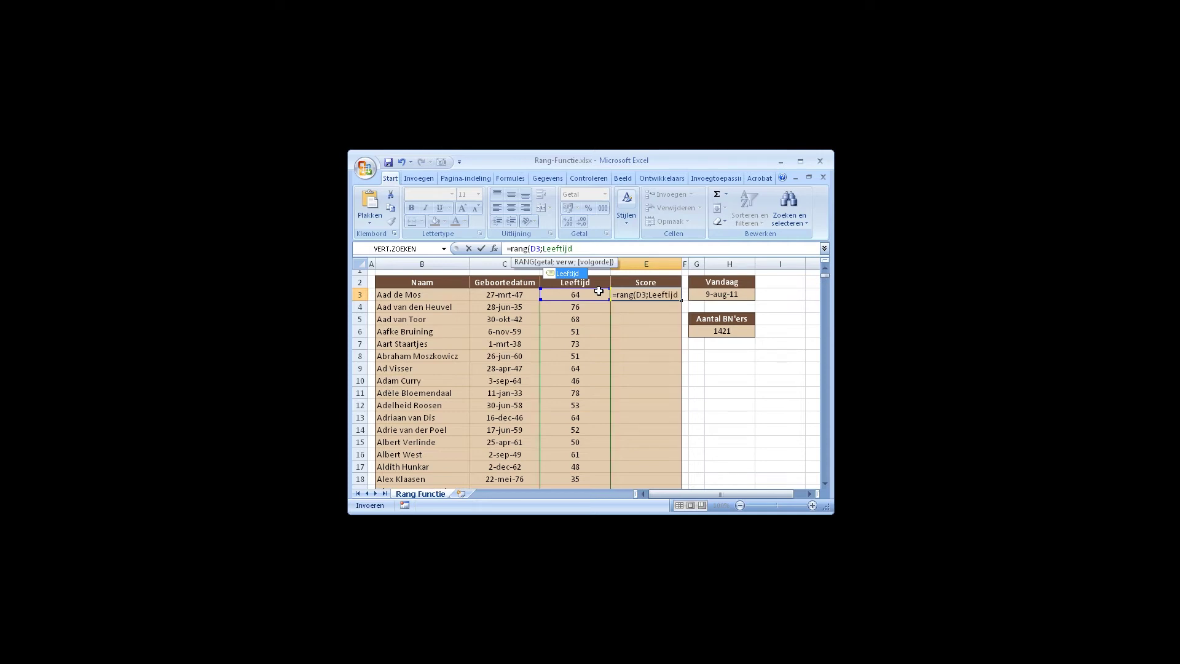
type(")")
key("Return")
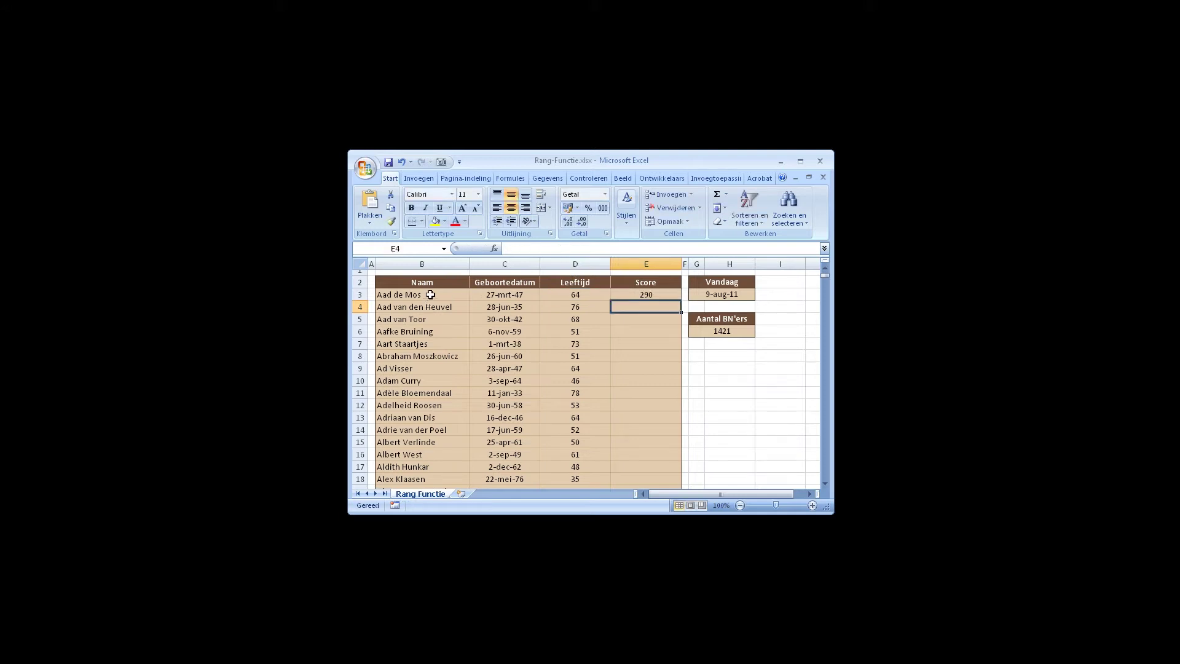
- Copy =RANG(D3;Leeftijd) down column E and spot-check the scores in E8 and E12
left_click(660, 298)
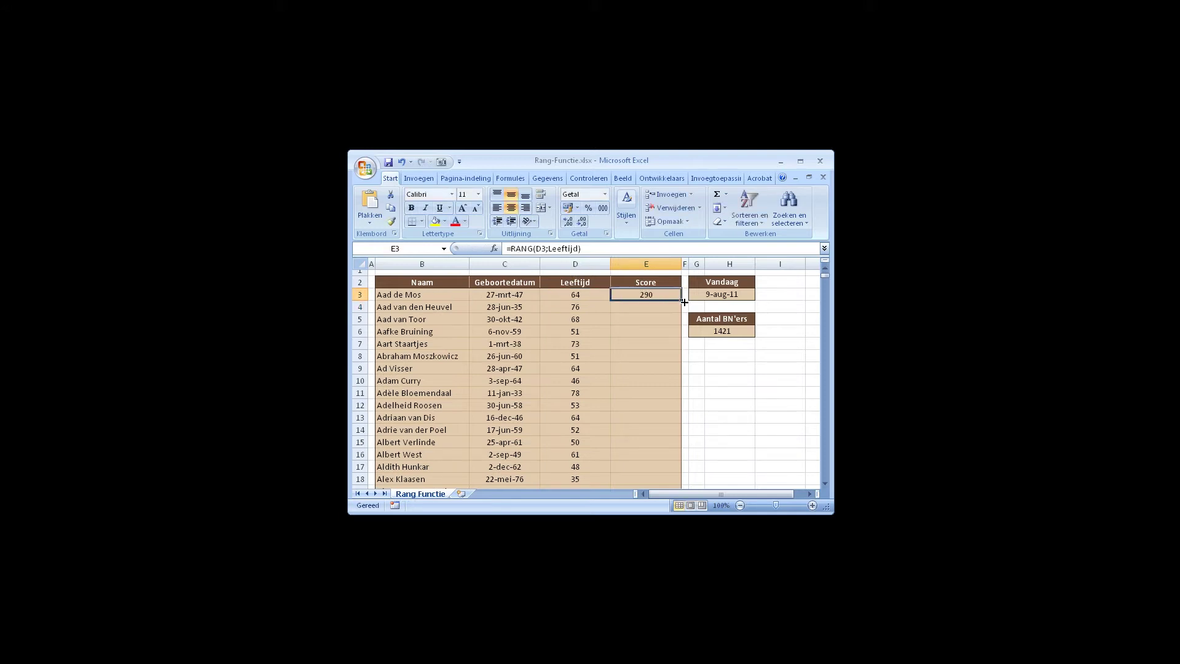
double_click(682, 301)
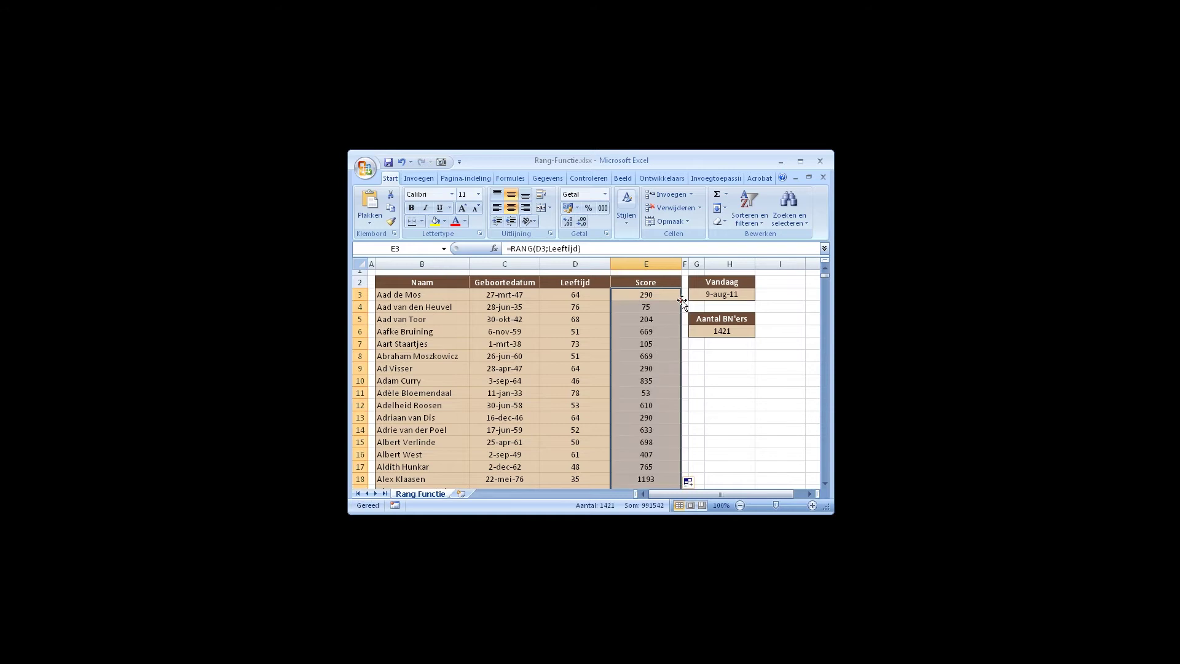
left_click(661, 406)
scroll(662, 406, "down", 5)
scroll(661, 406, "up", 5)
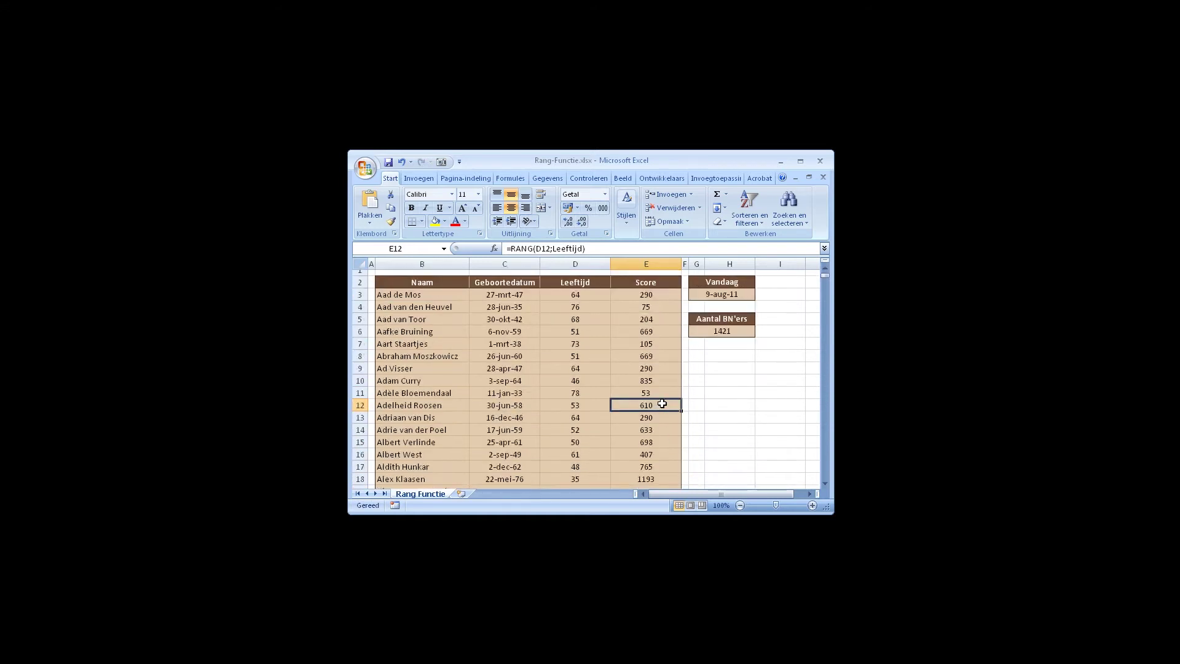
left_click(404, 360)
left_click(656, 357)
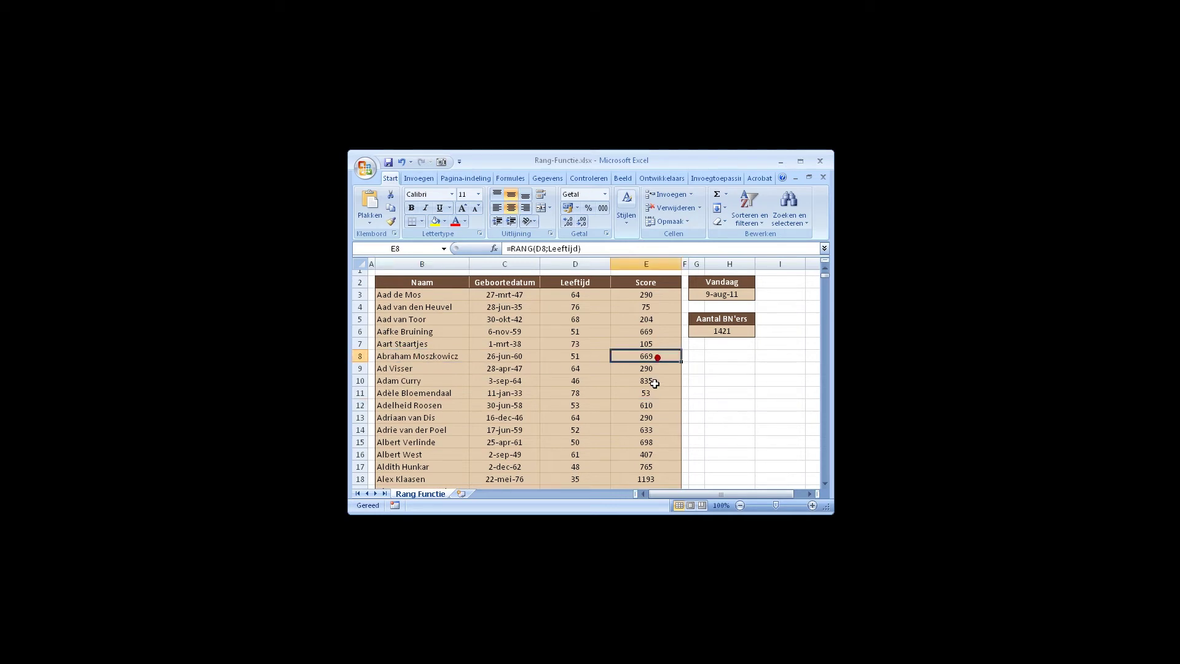
left_click(588, 356)
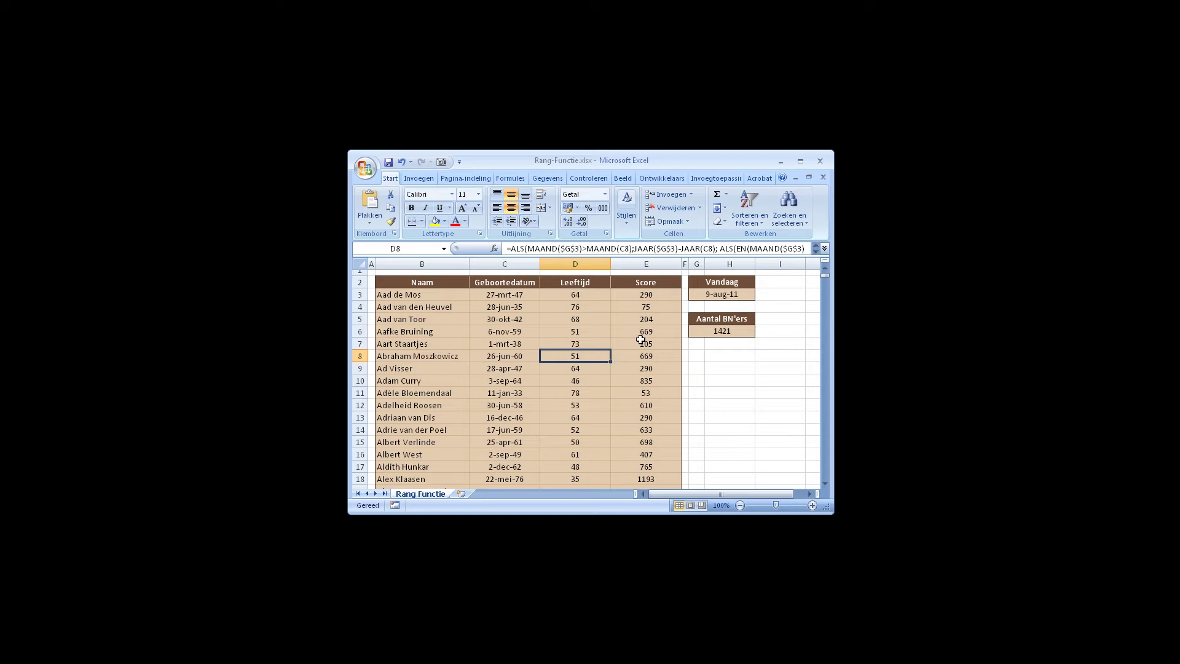
left_click_drag(425, 296, 638, 300)
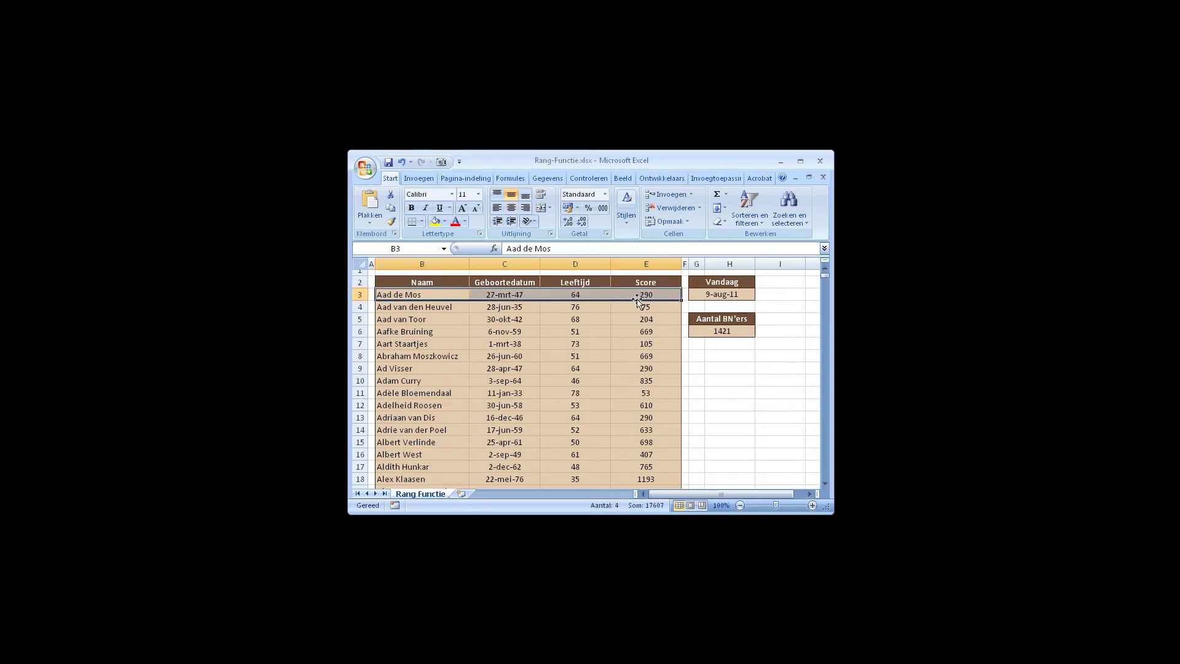
- Custom-sort B3:E1423 on column D, largest to smallest, so the oldest person ranks 1
key("ctrl+shift+Down")
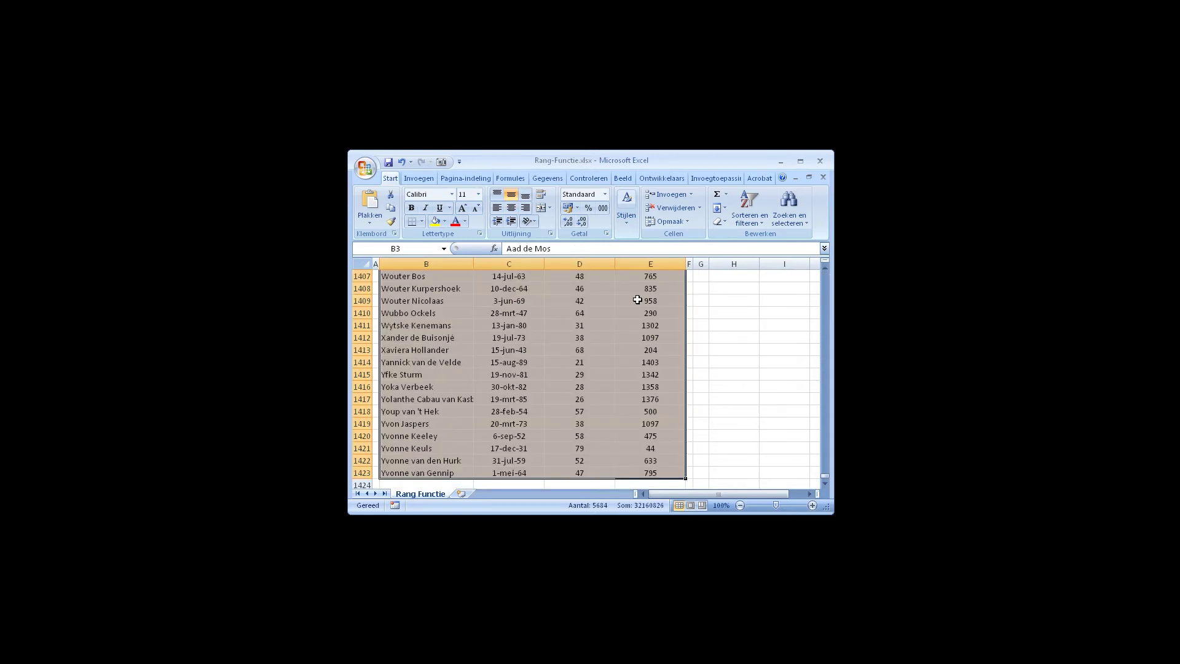
left_click(749, 206)
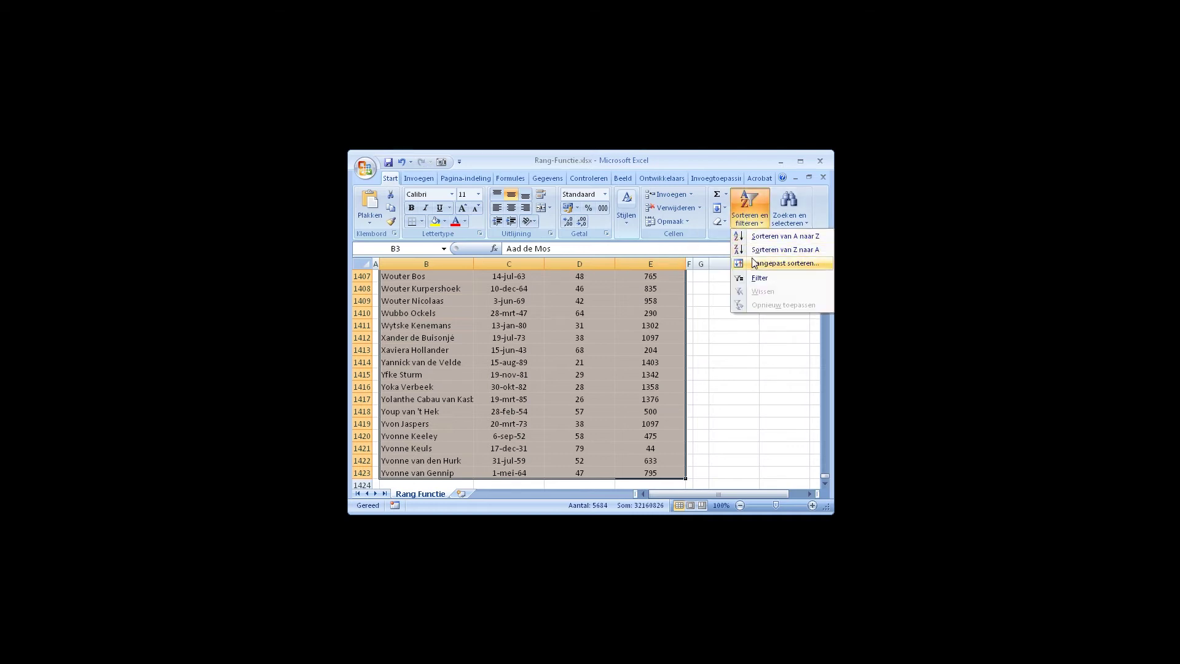
left_click(733, 263)
left_click(478, 309)
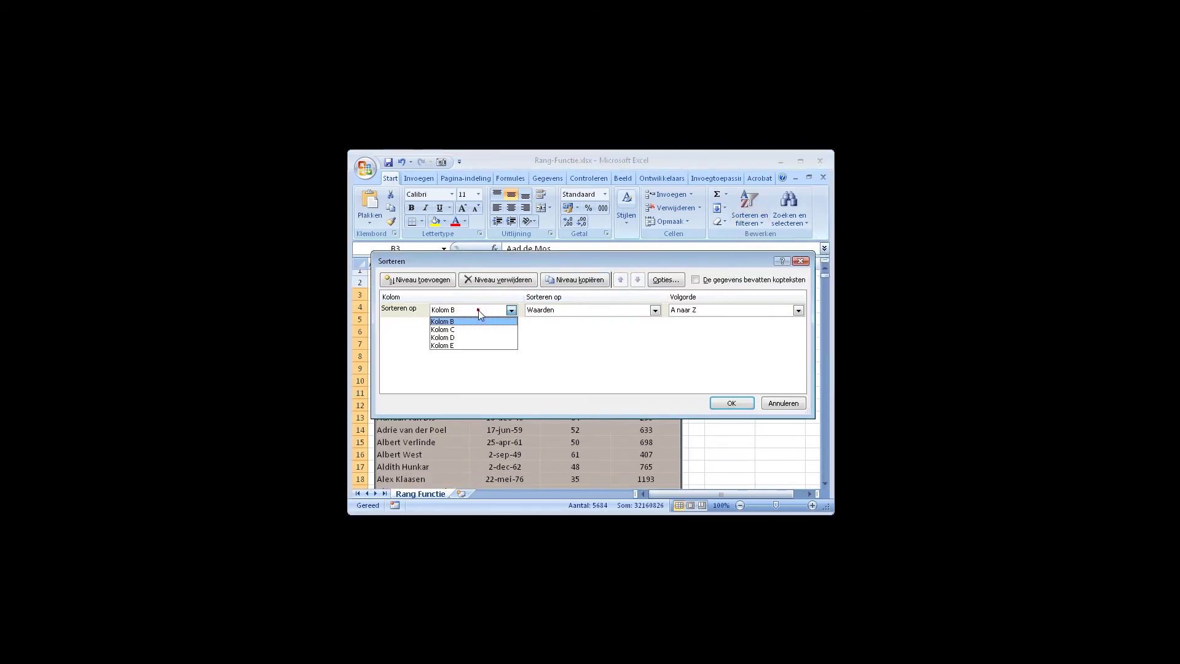
left_click(469, 338)
left_click(731, 403)
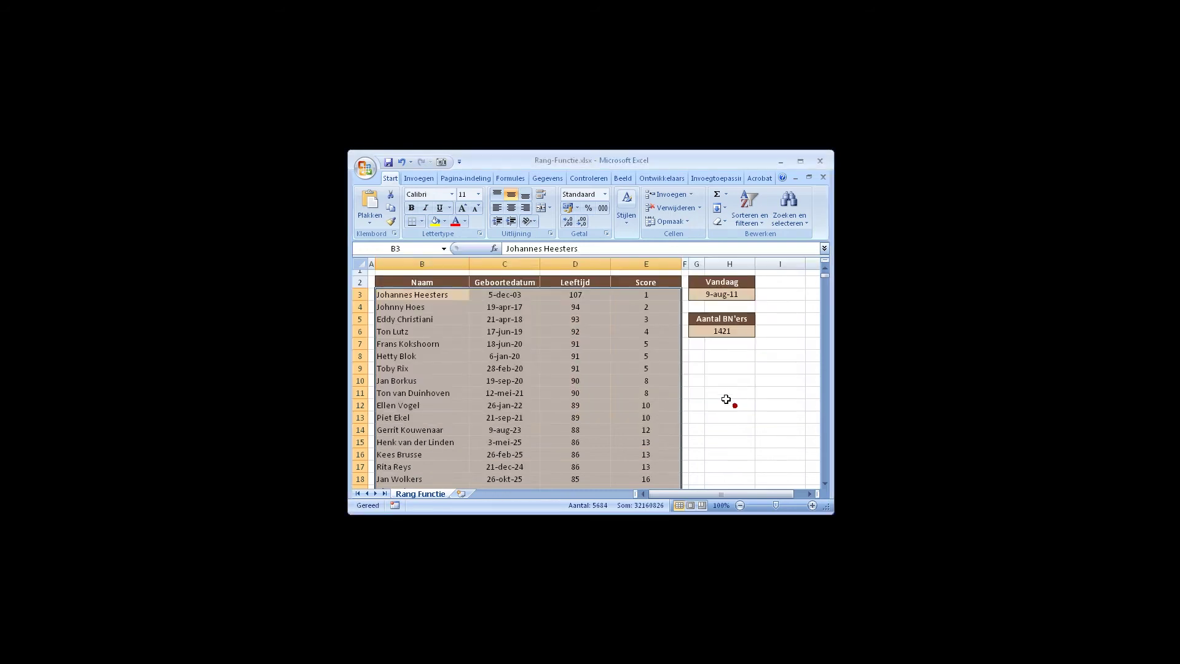
left_click(659, 367)
left_click(658, 367)
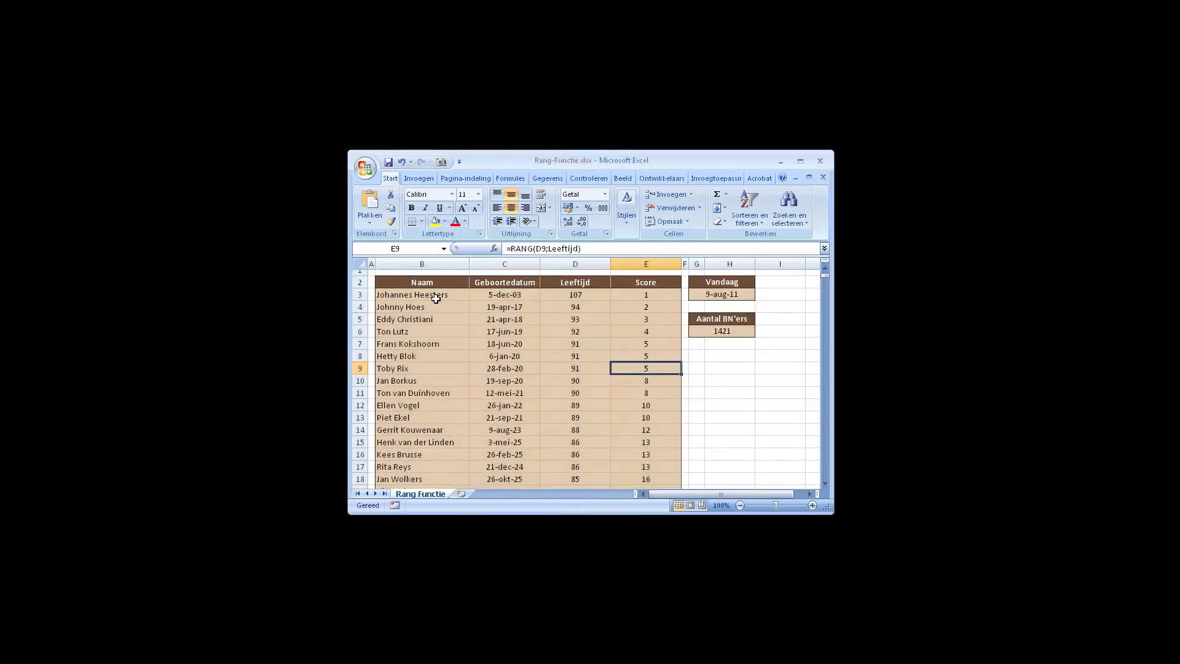
left_click(411, 296)
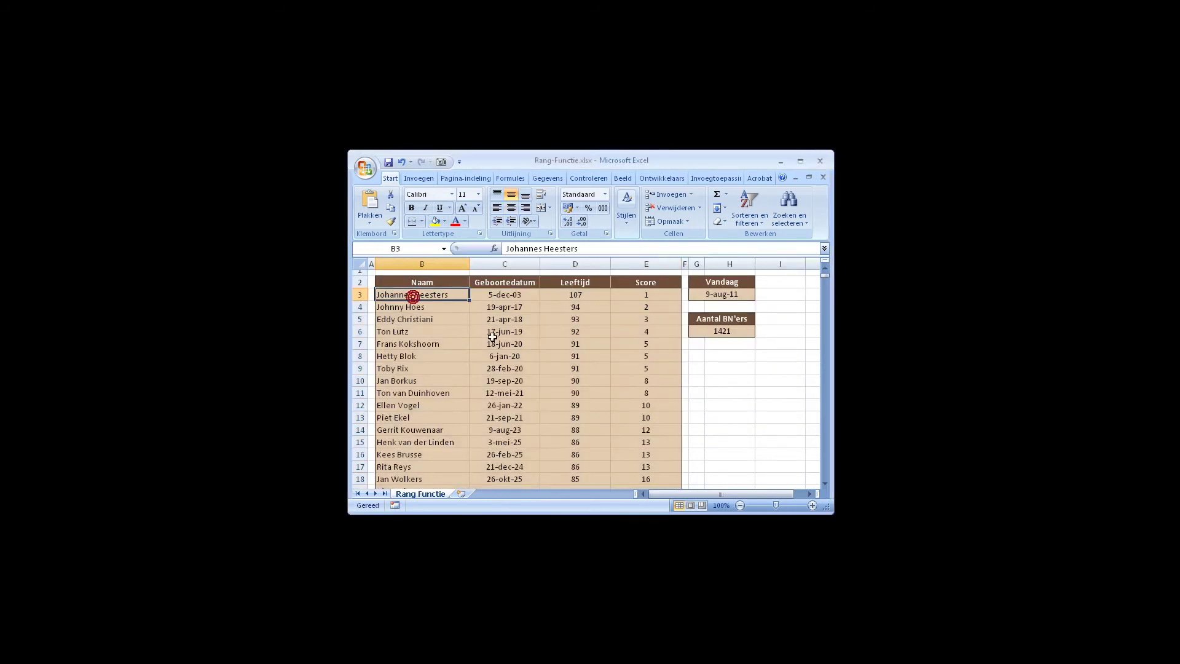
left_click(658, 296)
left_click(592, 296)
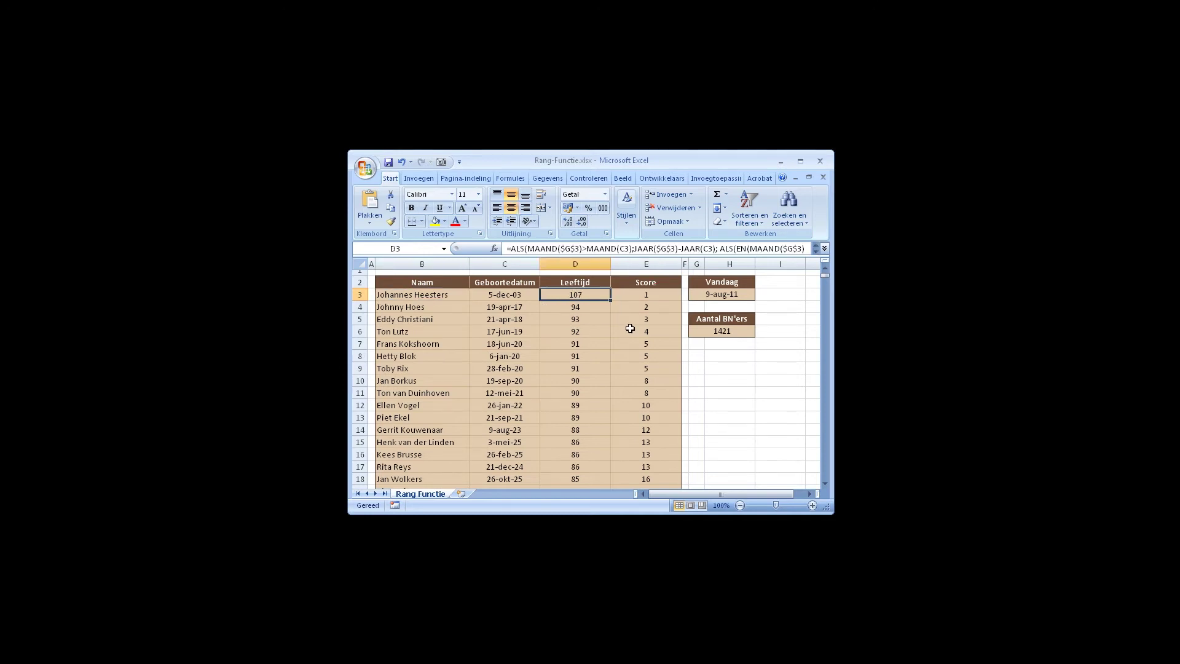
left_click(654, 306)
left_click(446, 311)
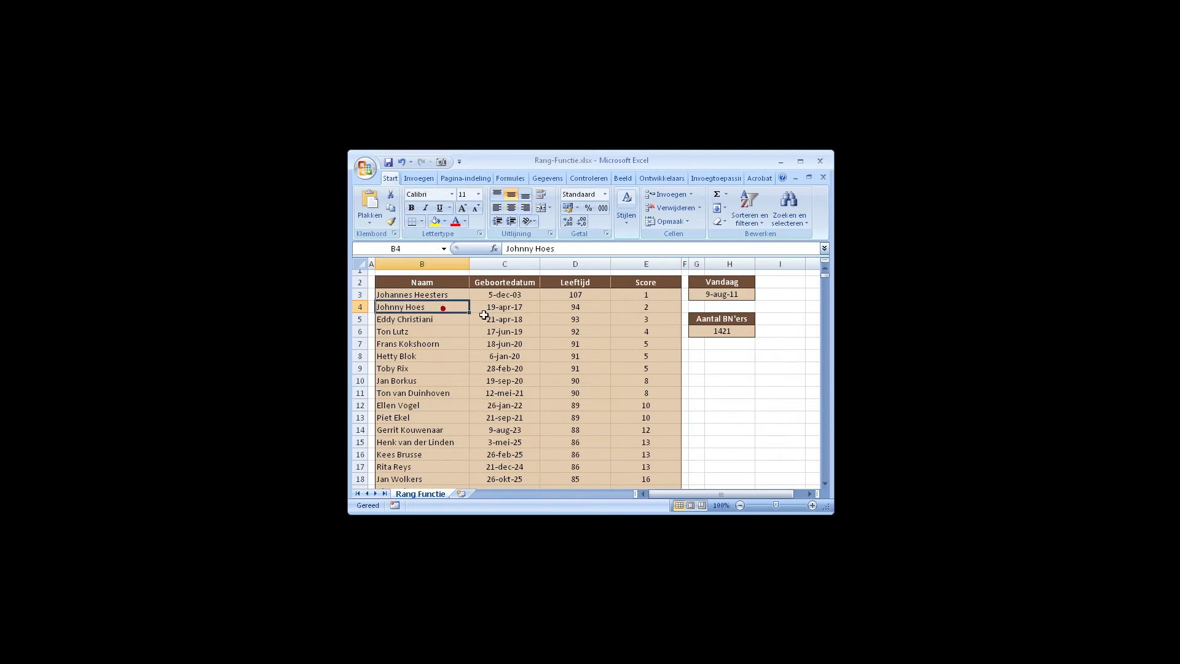
left_click_drag(659, 347, 653, 368)
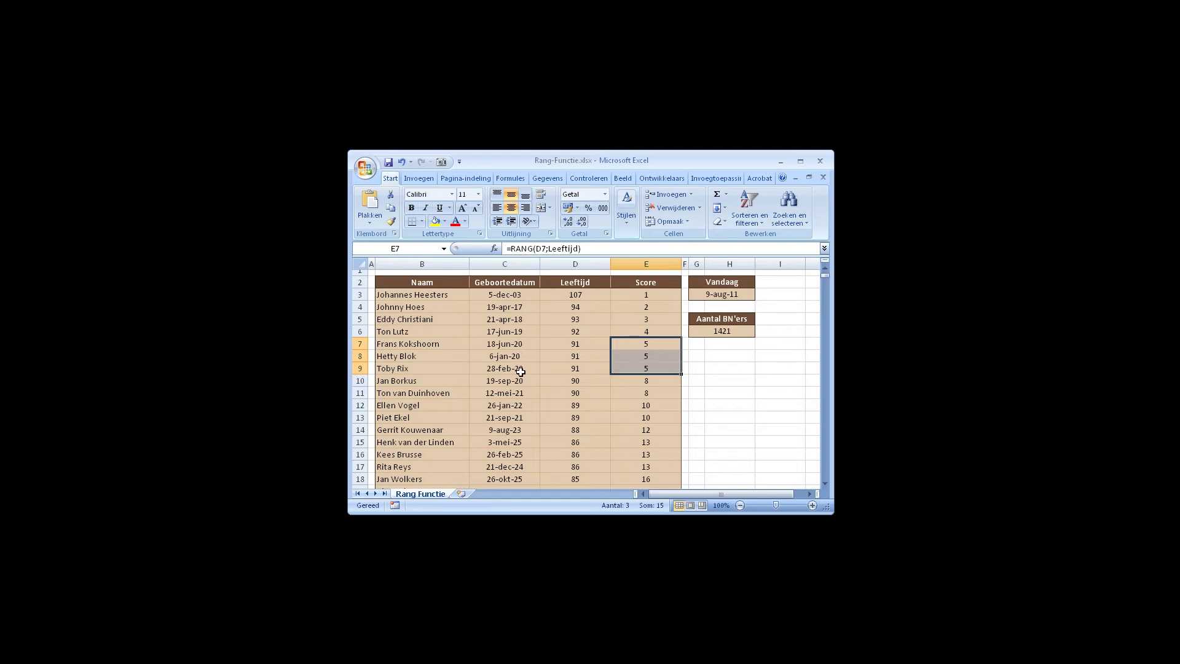
left_click(673, 343)
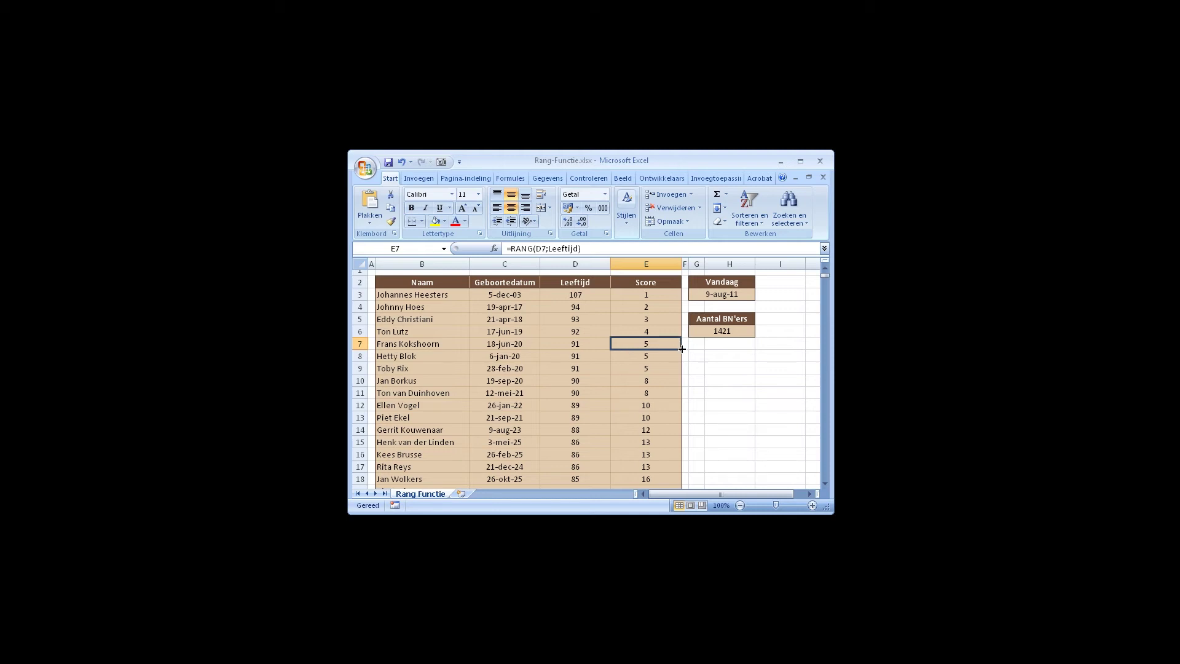
- Select C3:C1423 and define it as Geboortedatum in the Name Box
left_click(508, 298)
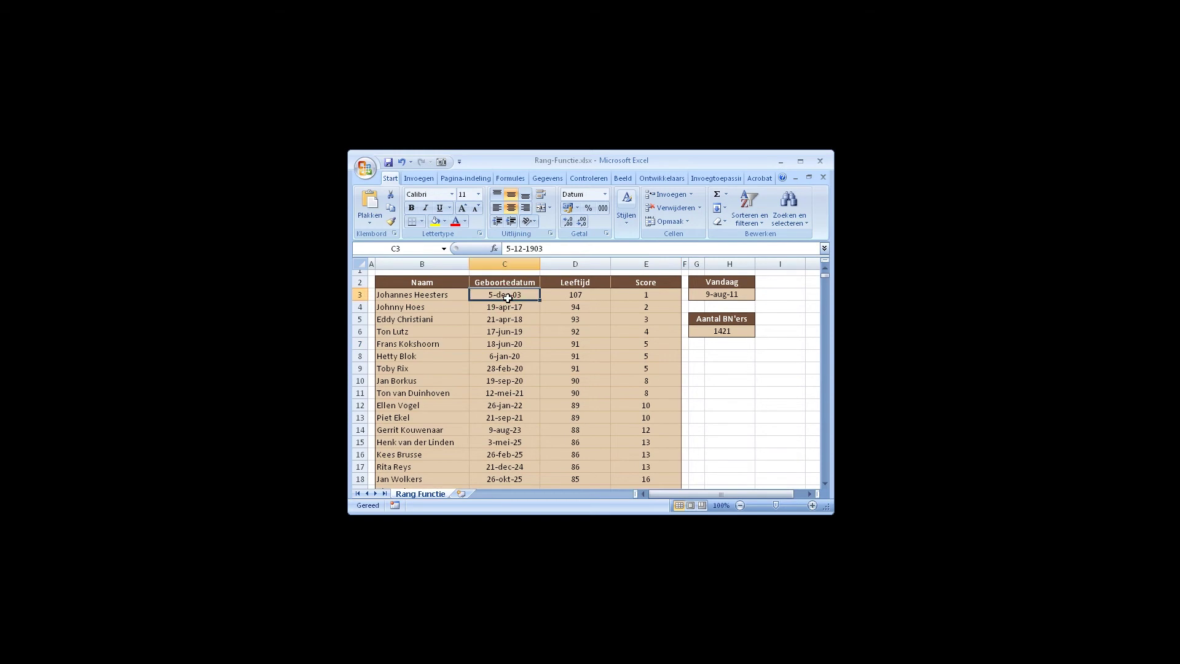
key("ctrl+shift+Down")
left_click(436, 249)
type("Geboortedatum")
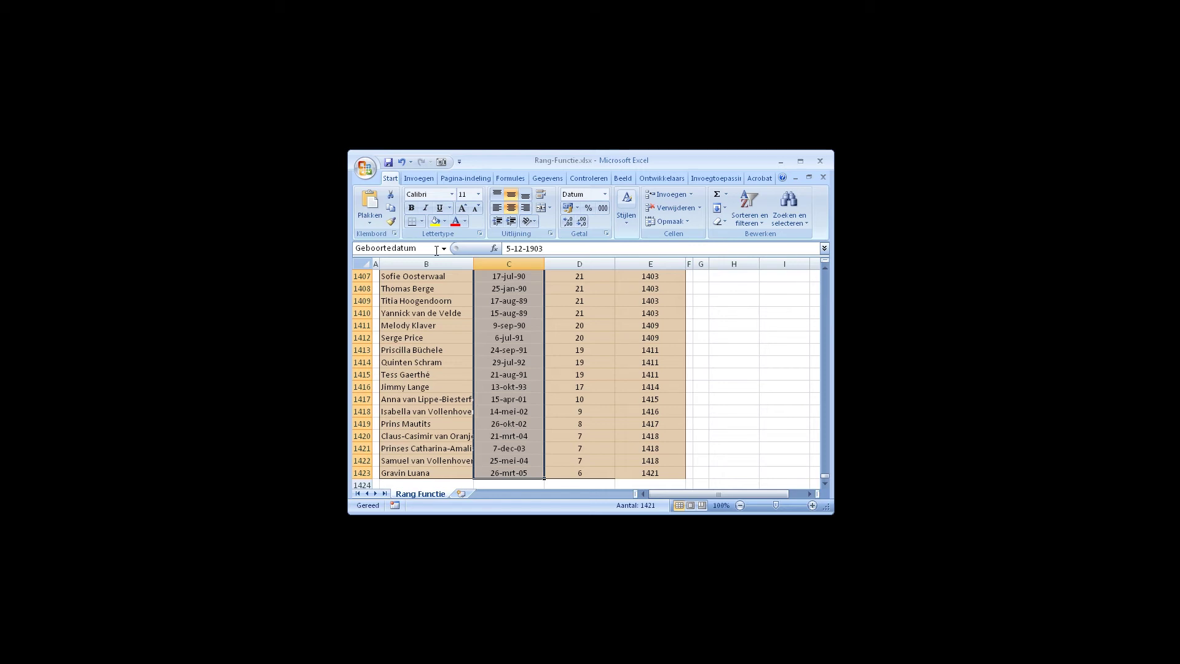
left_click(436, 249)
key("Return")
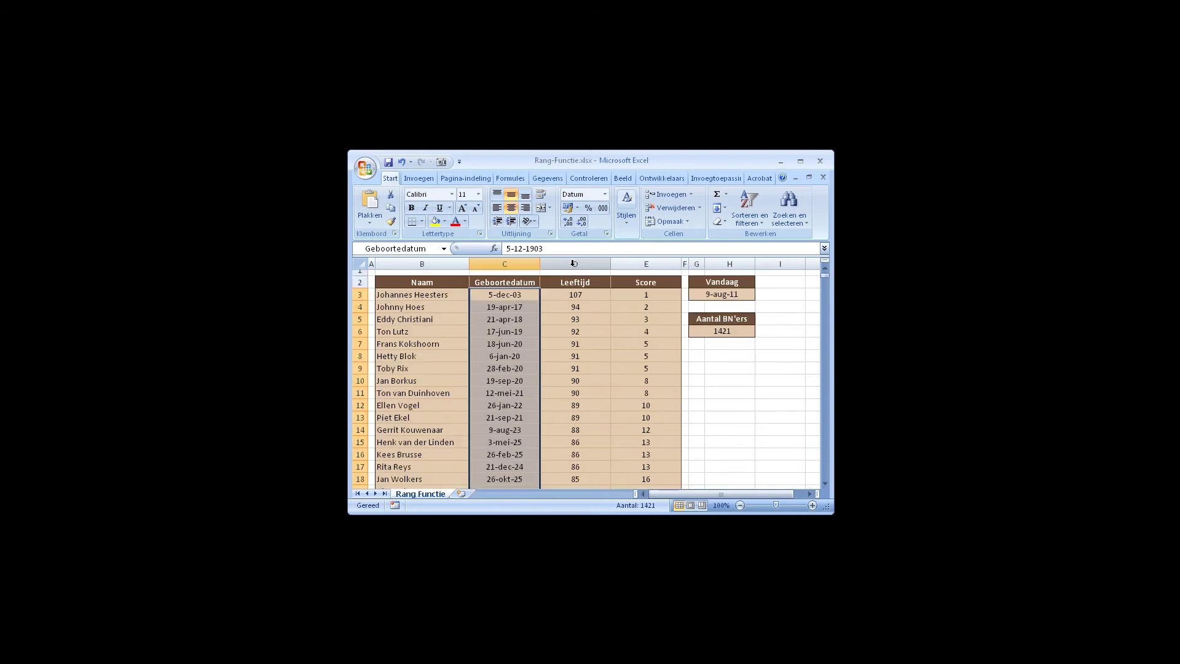
- Change E3's formula to =RANG(C3;Geboortedatum), giving a Score of 1421
left_click(666, 296)
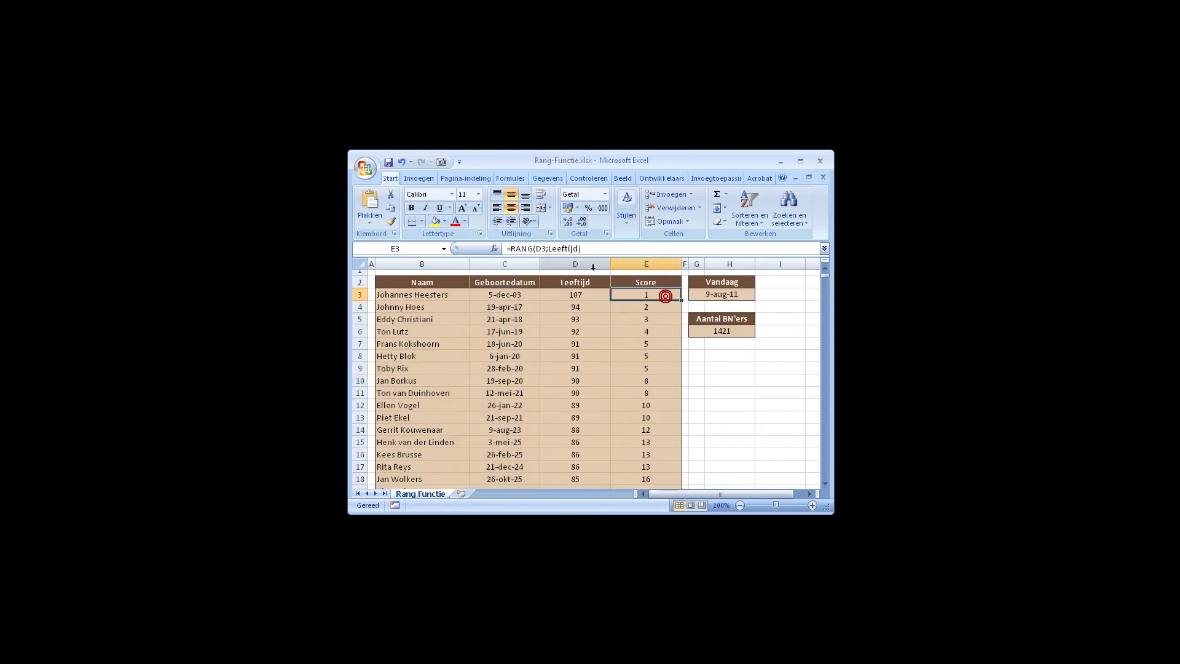
left_click(547, 249)
left_click_drag(549, 249, 576, 250)
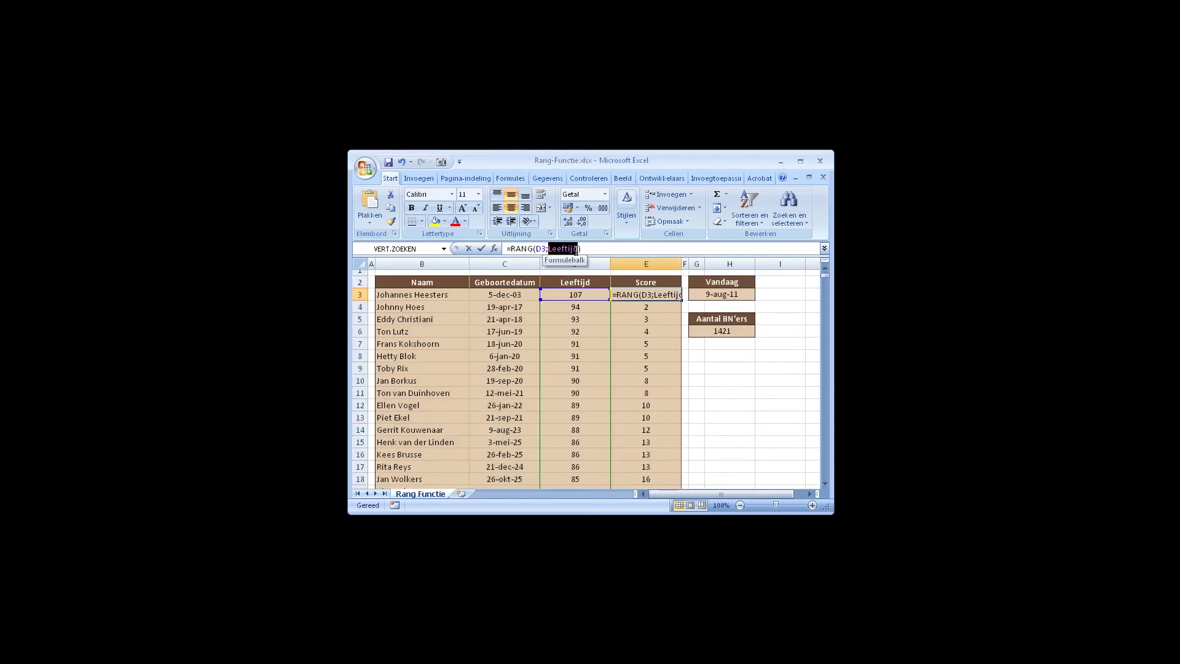
type("Geboortedatum")
key("Return")
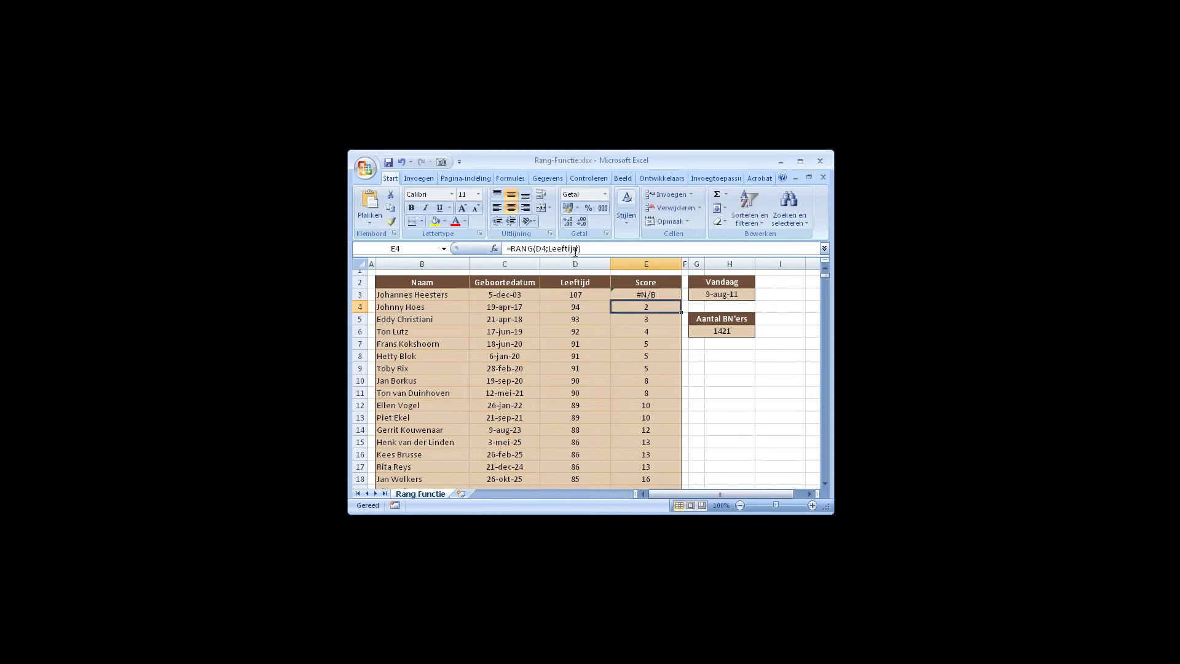
left_click(649, 293)
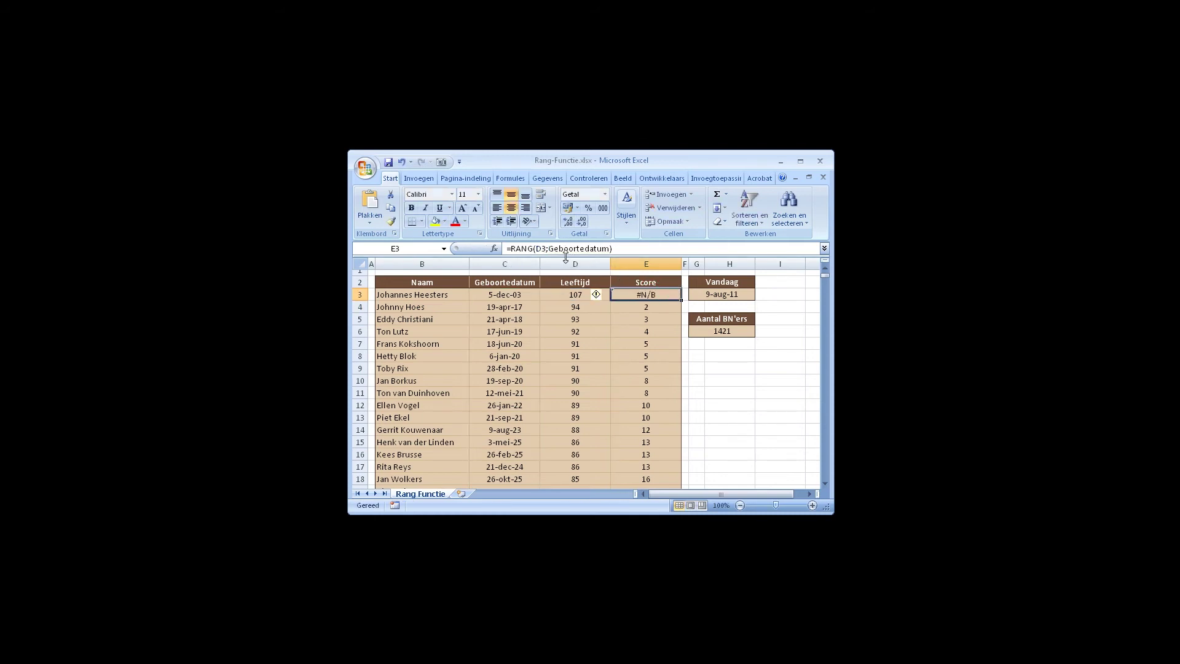
left_click(565, 248)
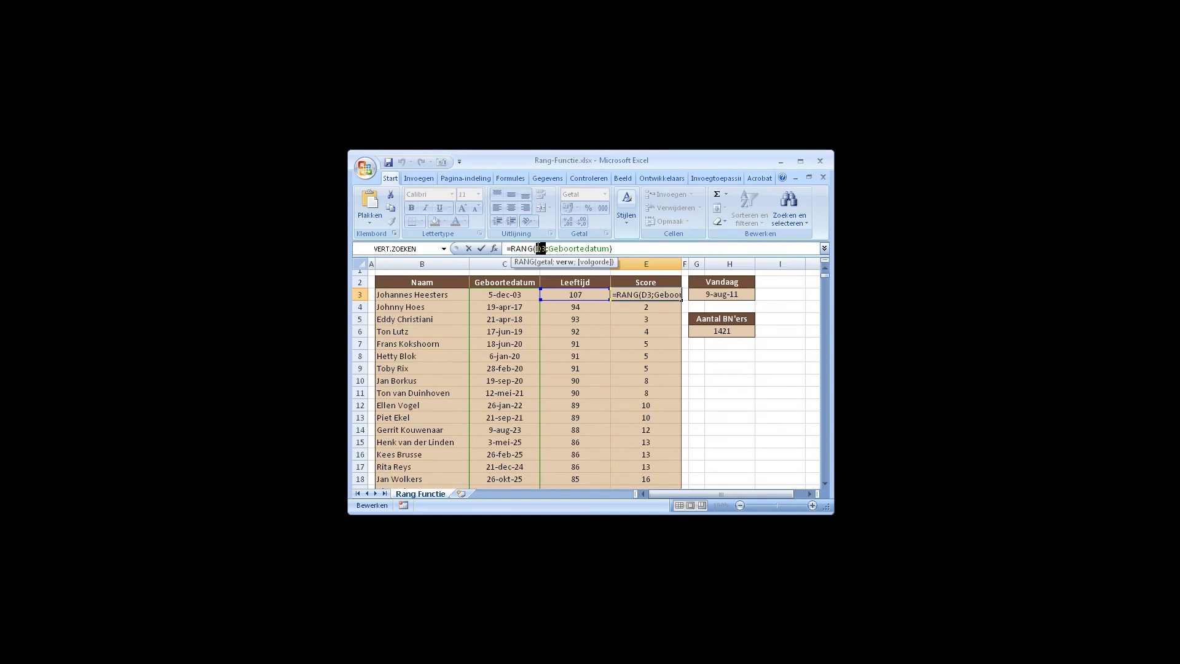
left_click(506, 296)
key("Return")
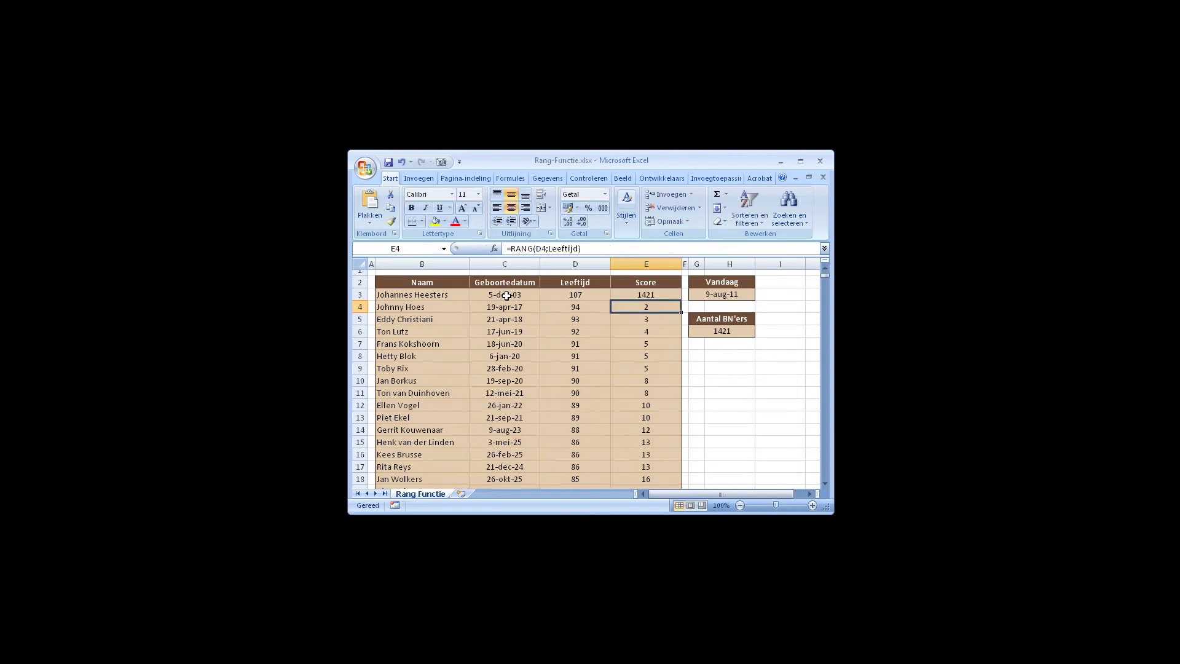
left_click(646, 297)
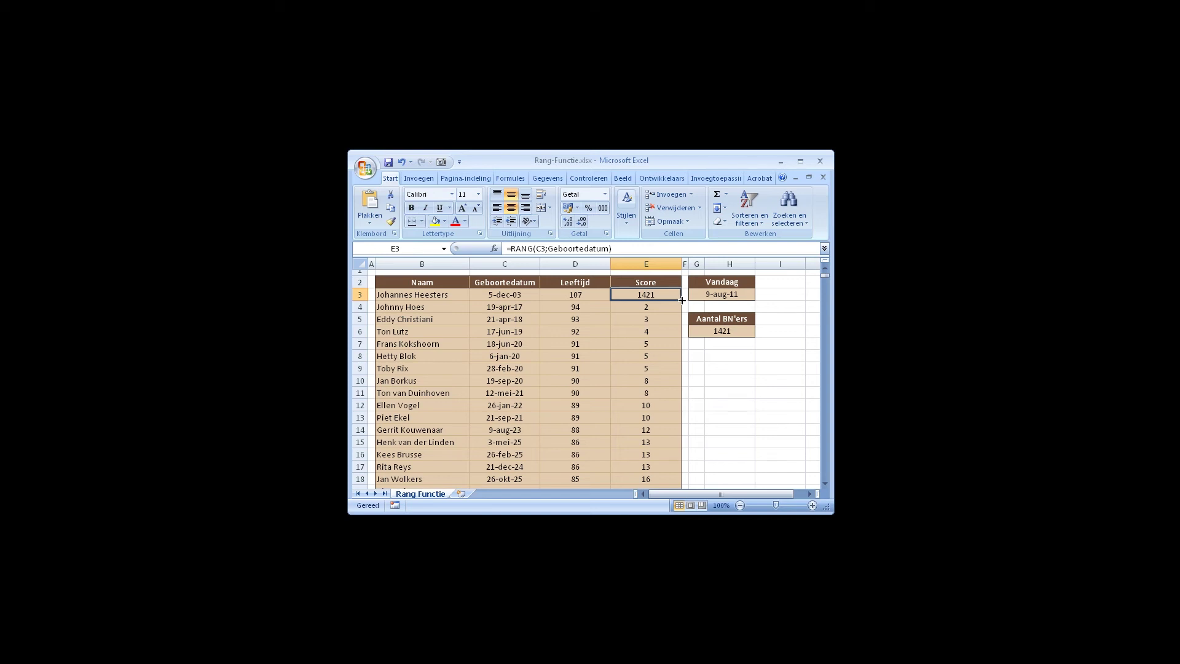
- Add ascending order so E3 reads =RANG(C3;Geboortedatum;1)
left_click(609, 250)
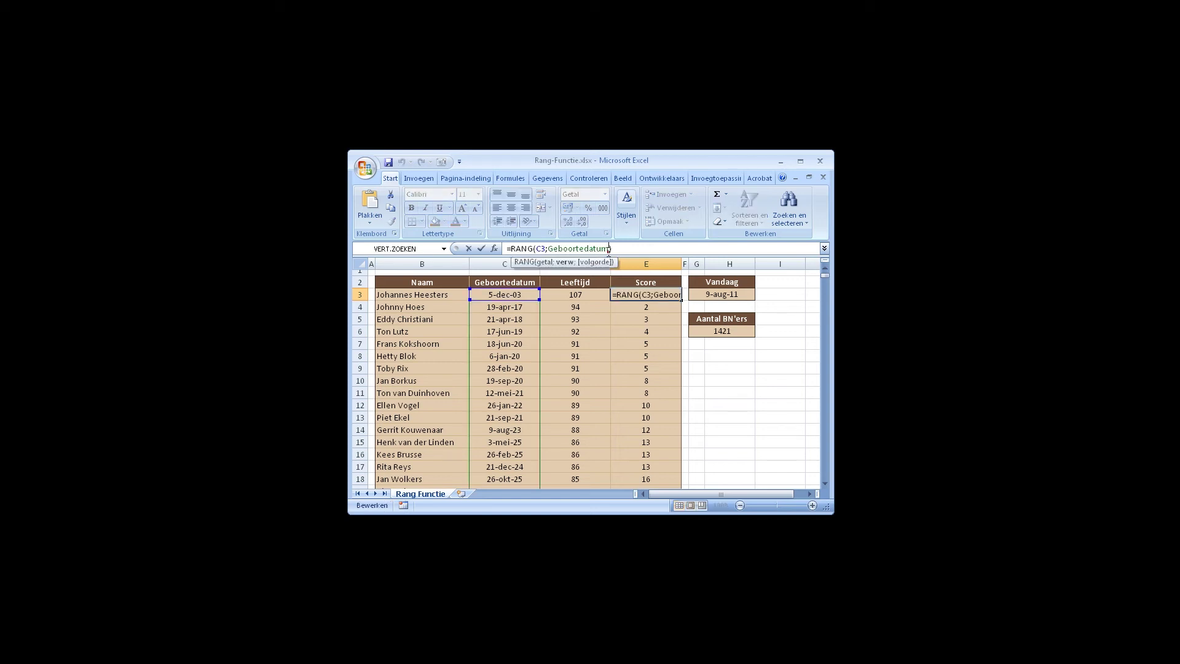
type(";")
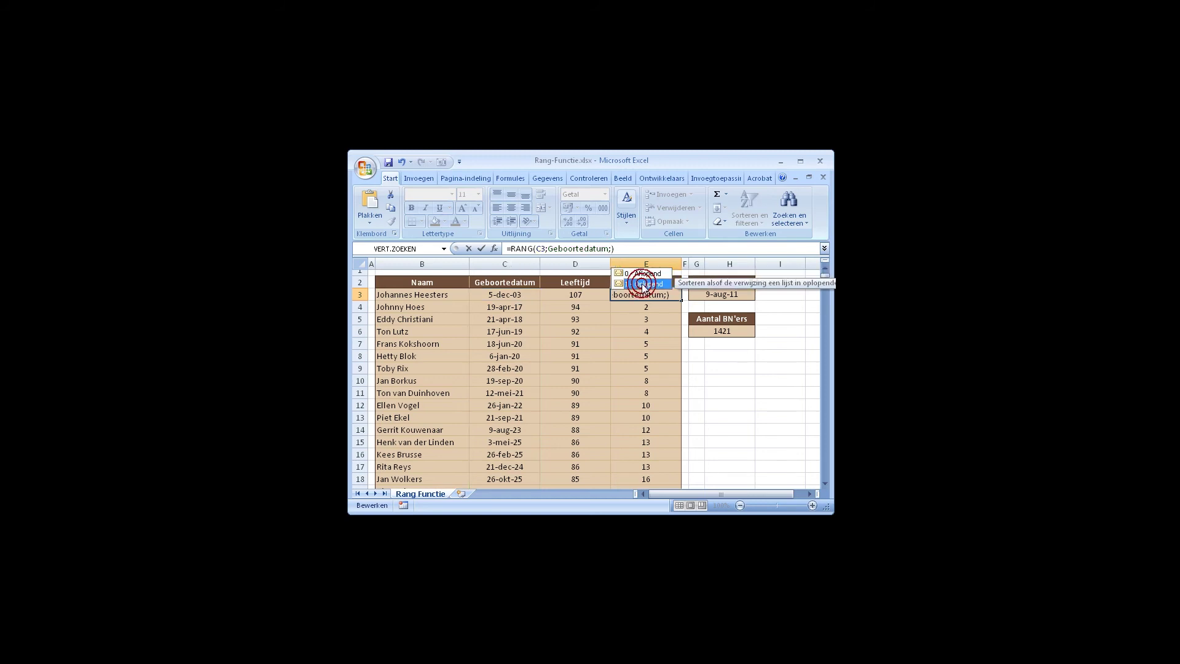
double_click(643, 283)
key("Return")
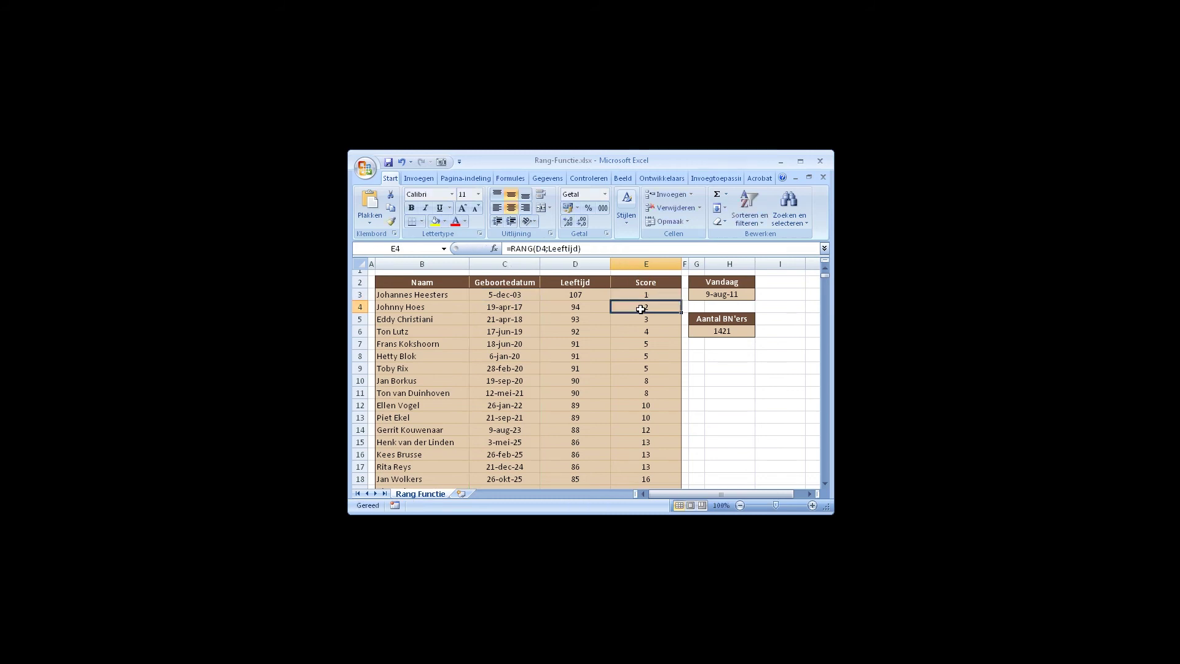
- Fill the ascending rank formula down the whole Score column
left_click(653, 294)
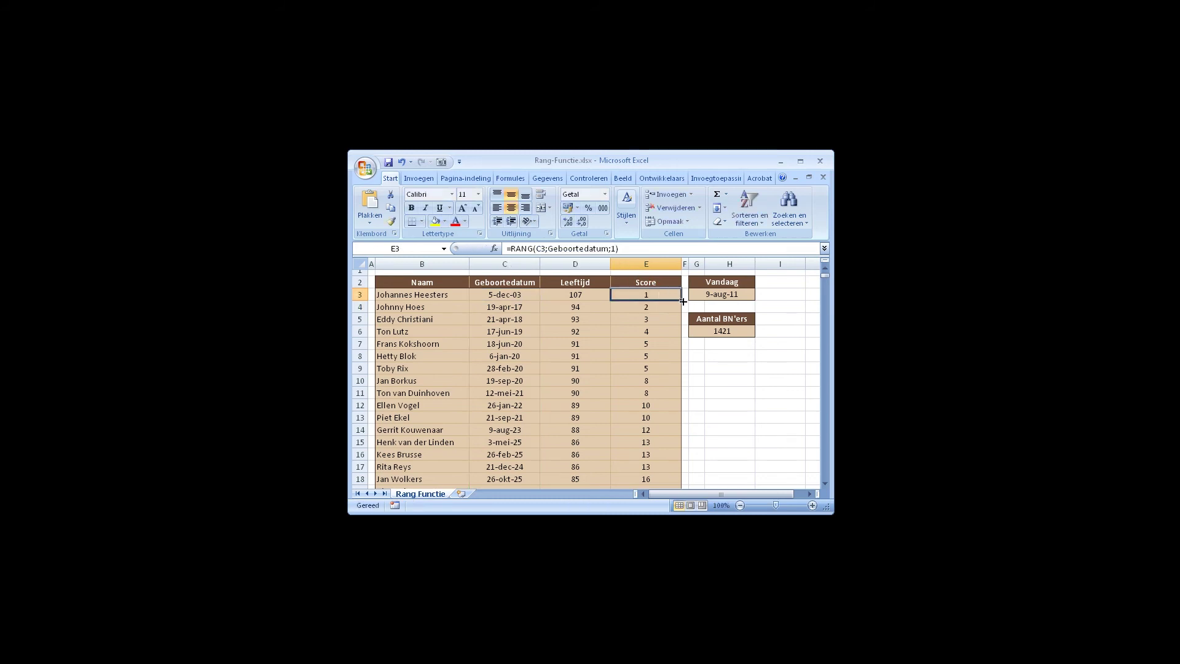
double_click(683, 300)
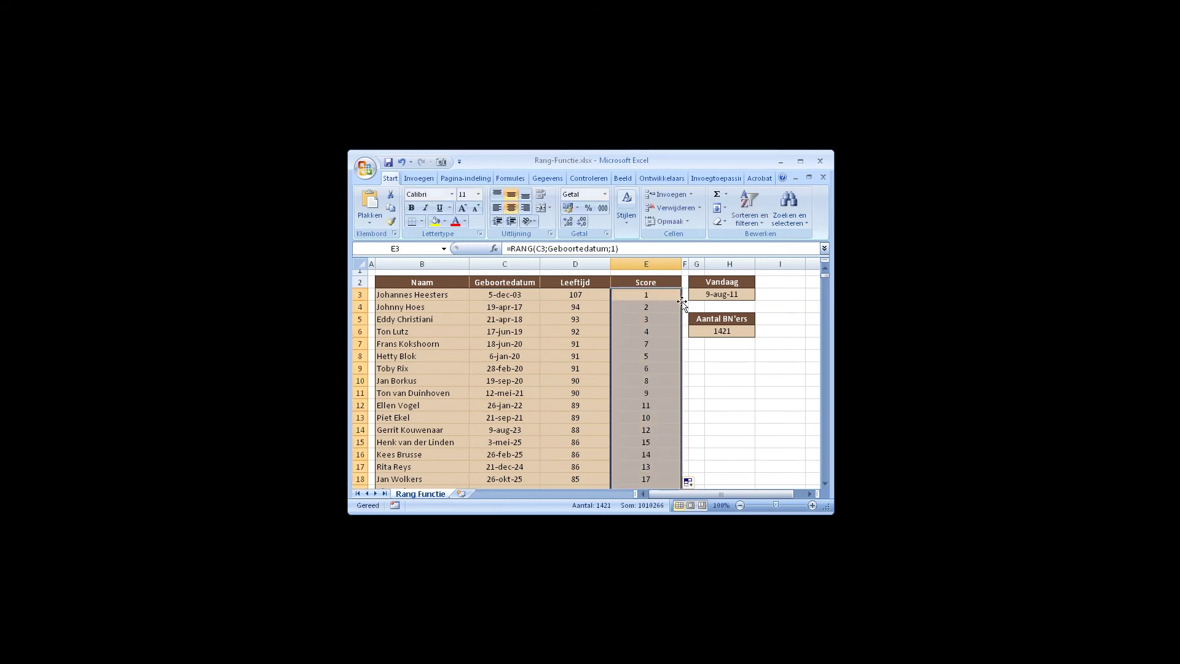
left_click(659, 360)
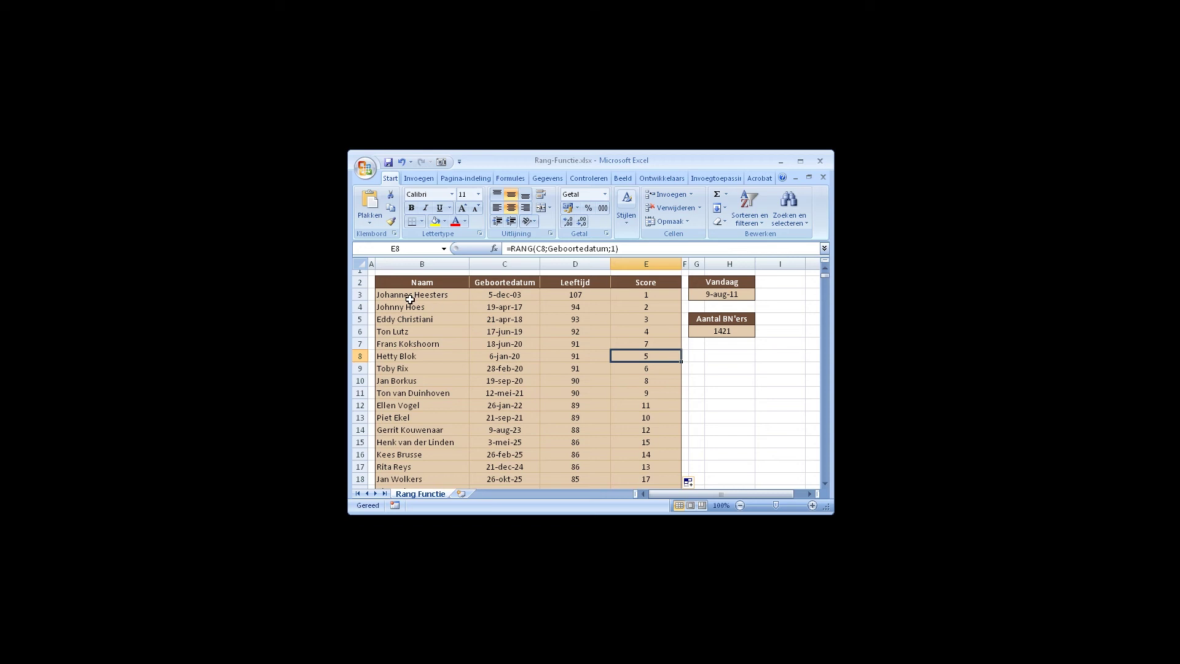
- Custom-sort B3:E1423 on the Score column, smallest to largest
left_click_drag(413, 296, 630, 296)
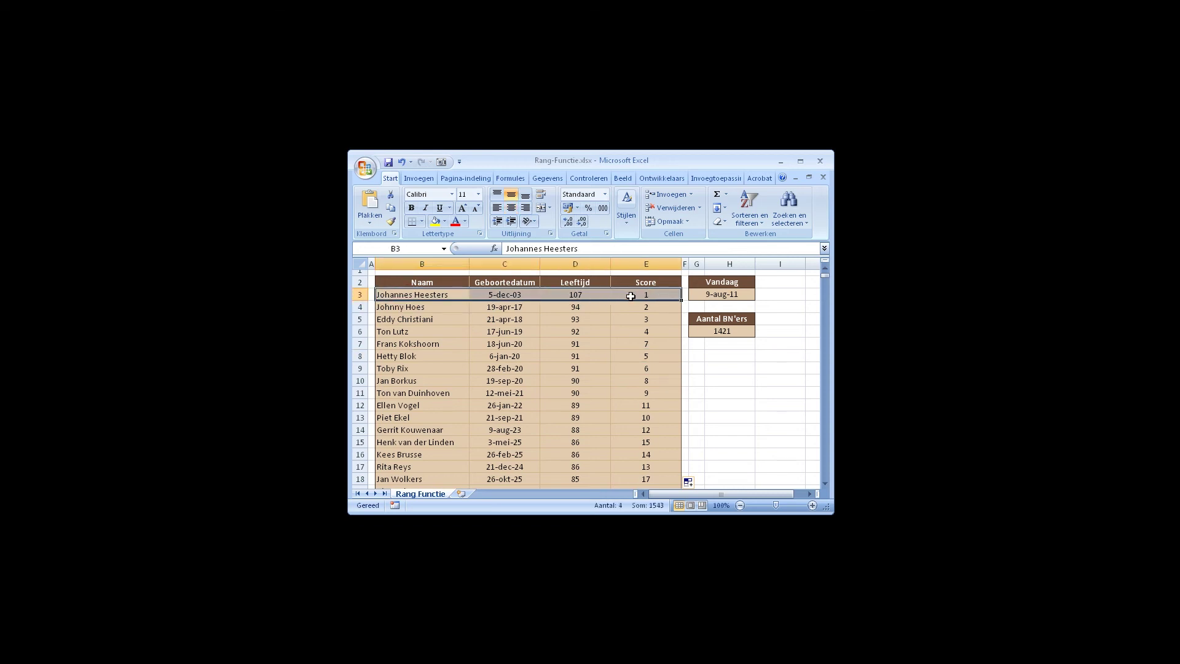
key("ctrl+shift+Down")
left_click(749, 212)
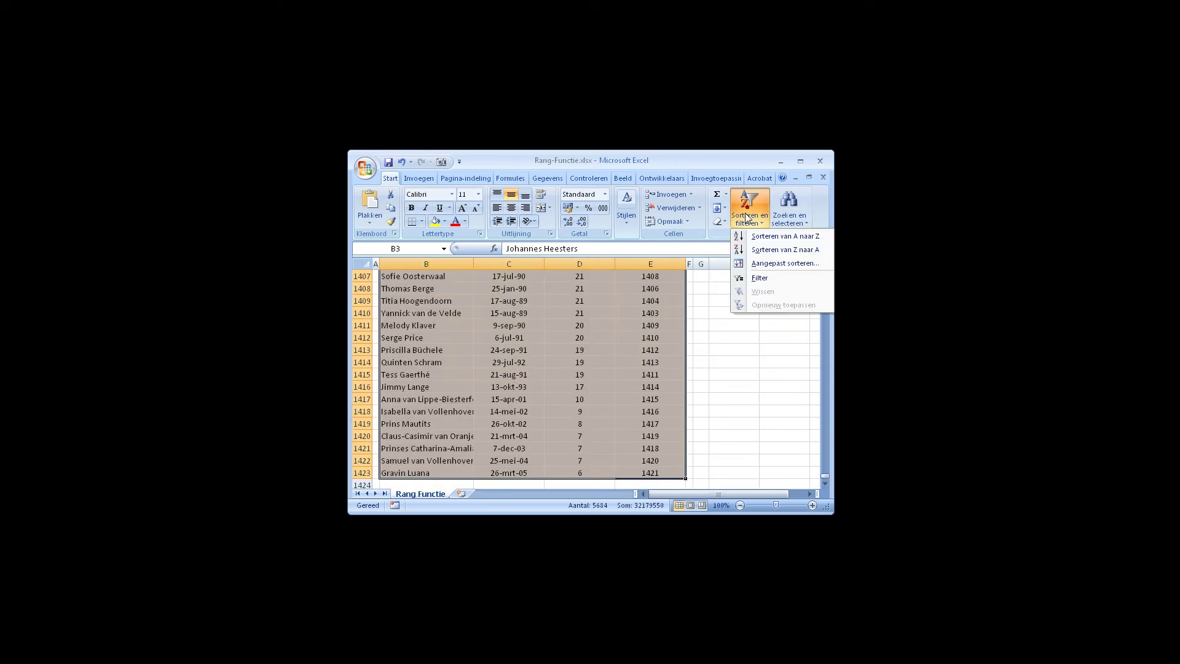
left_click(759, 268)
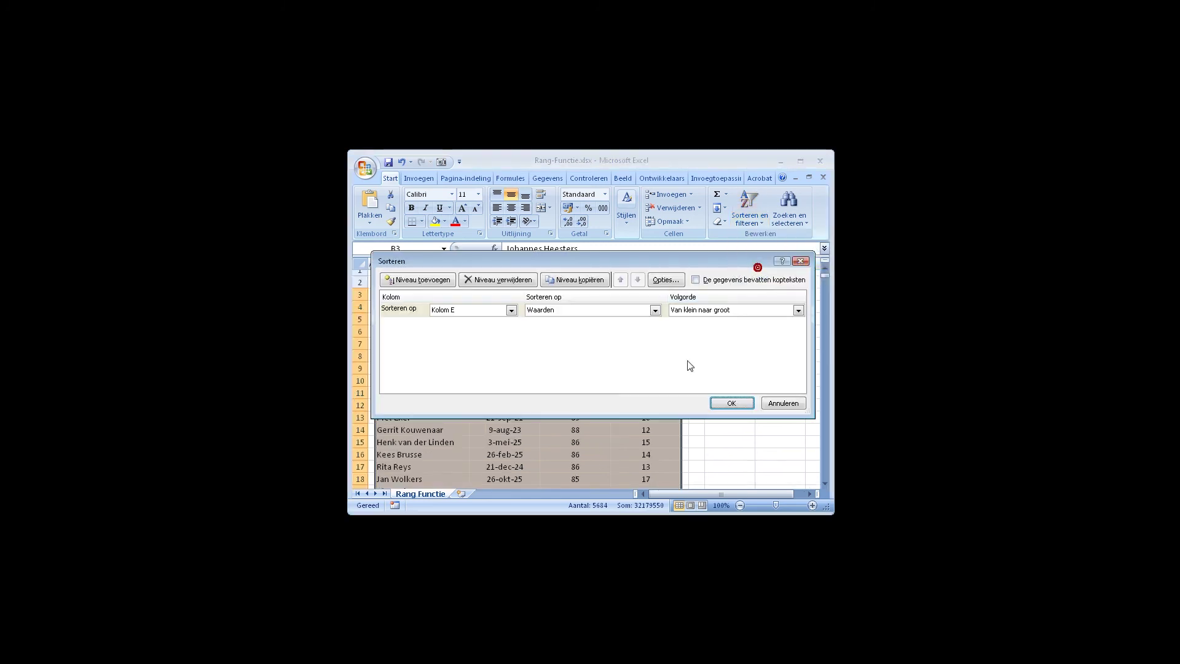
left_click(725, 405)
left_click(655, 391)
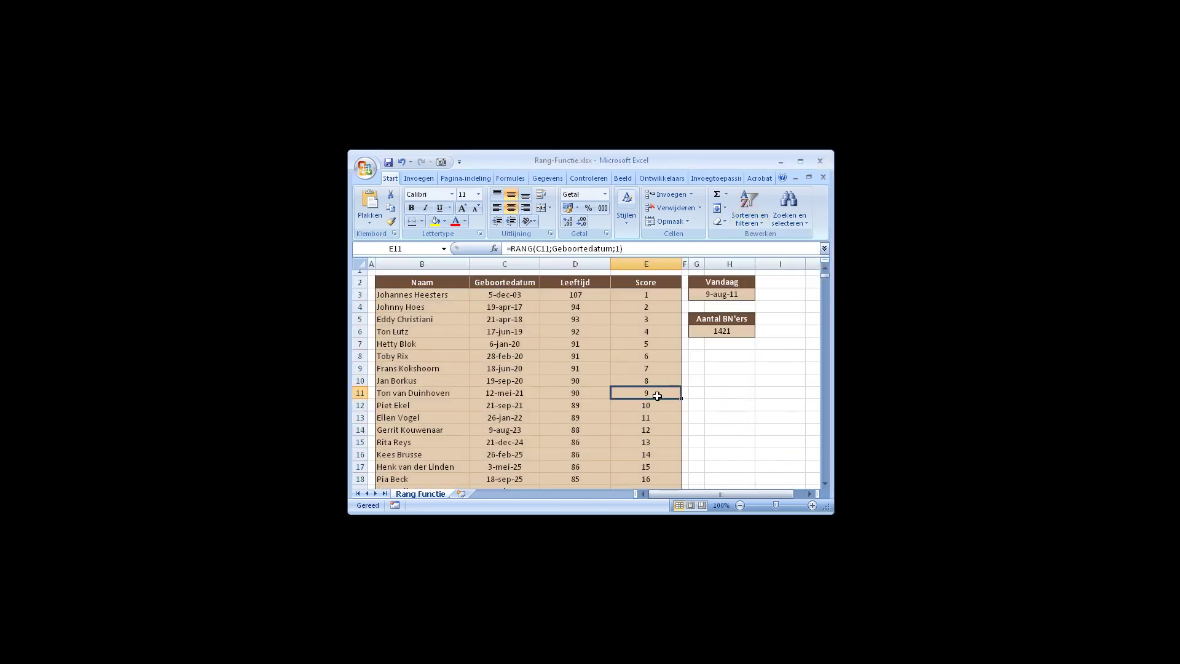
scroll(658, 381, "down", 1)
scroll(656, 376, "down", 2)
scroll(656, 373, "down", 1)
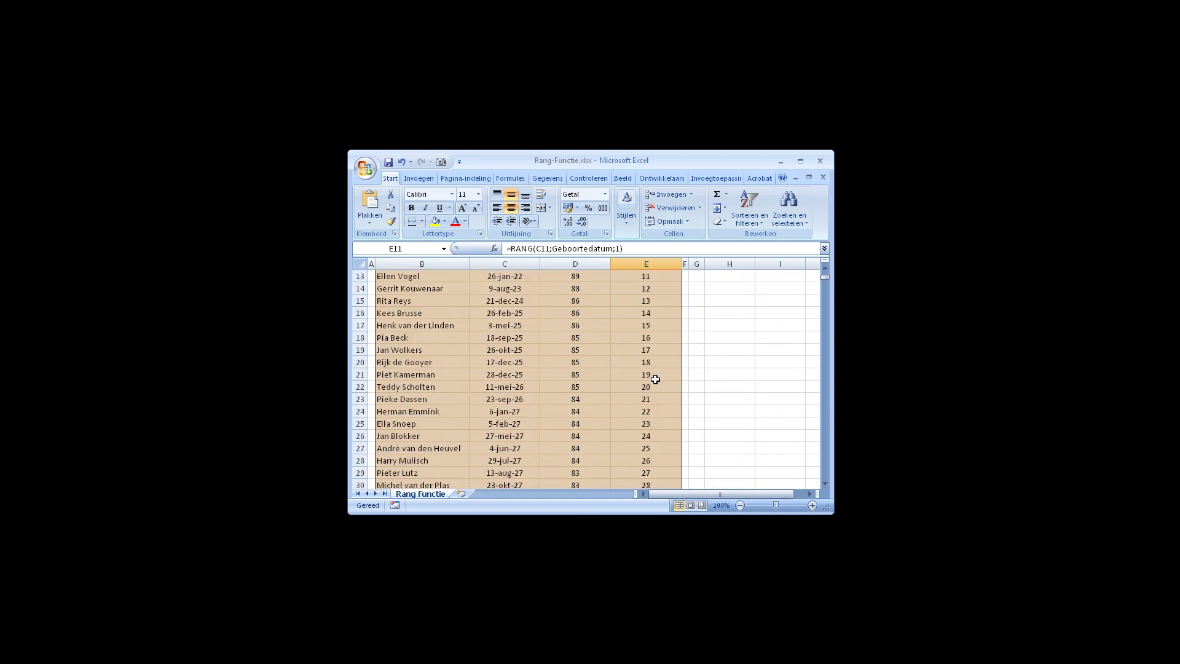
scroll(655, 381, "down", 1)
scroll(655, 384, "down", 1)
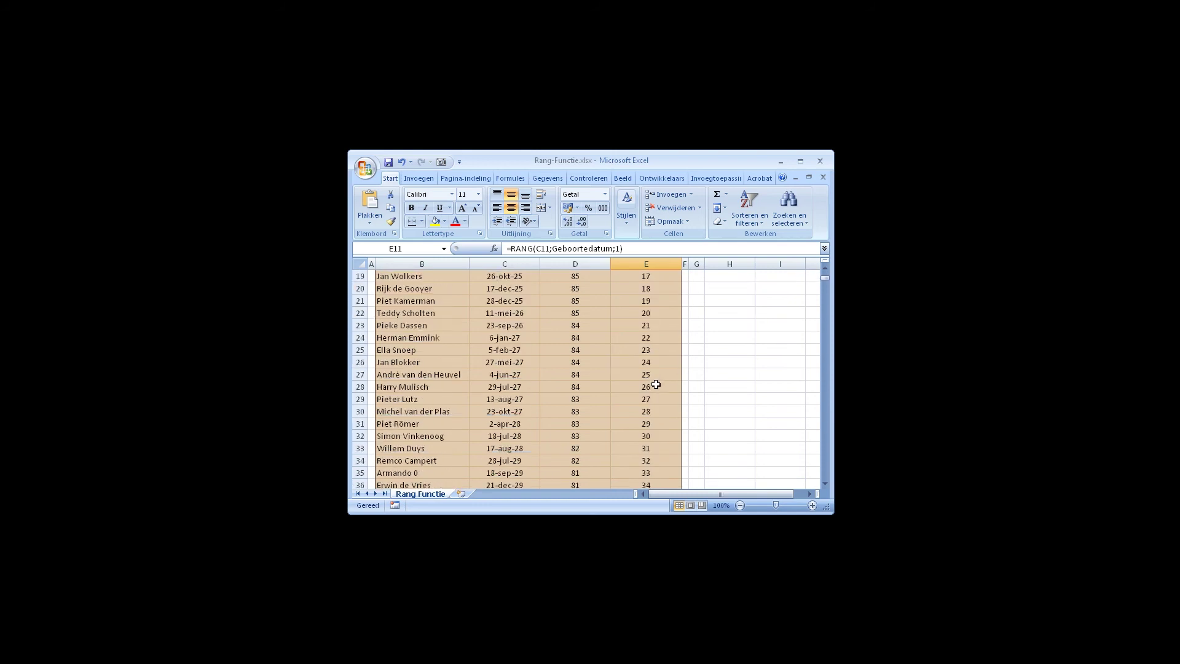
scroll(656, 387, "down", 2)
scroll(656, 391, "down", 2)
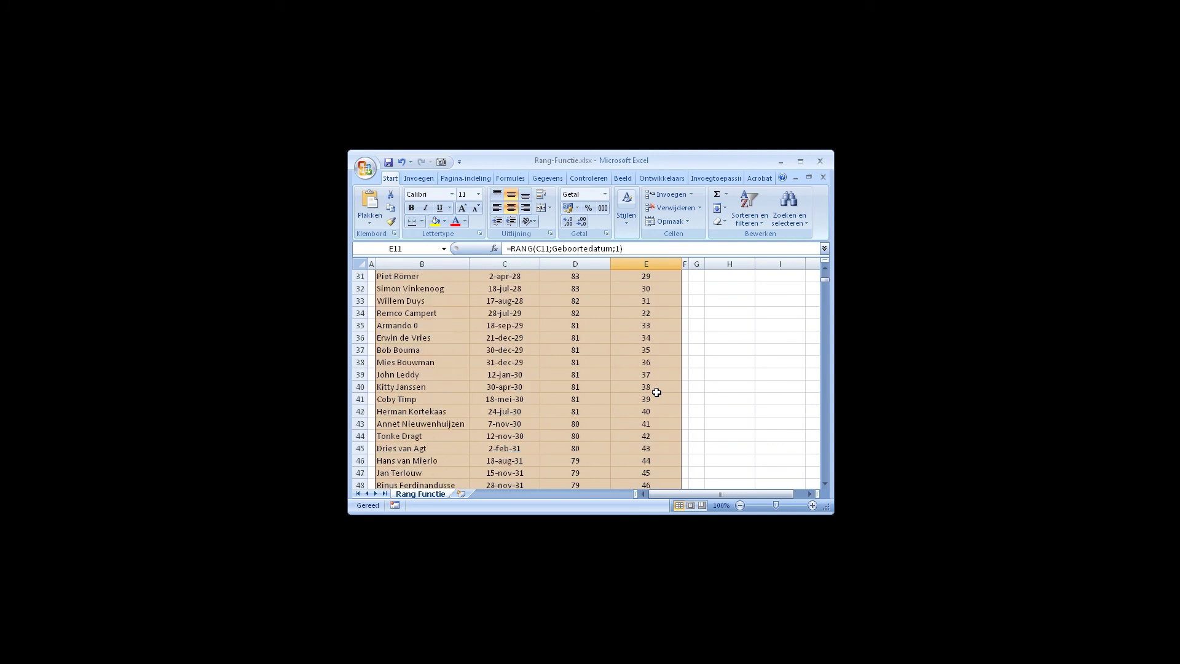
scroll(657, 392, "down", 2)
scroll(656, 392, "down", 1)
scroll(656, 392, "down", 1)
scroll(656, 392, "down", 2)
scroll(656, 392, "down", 2)
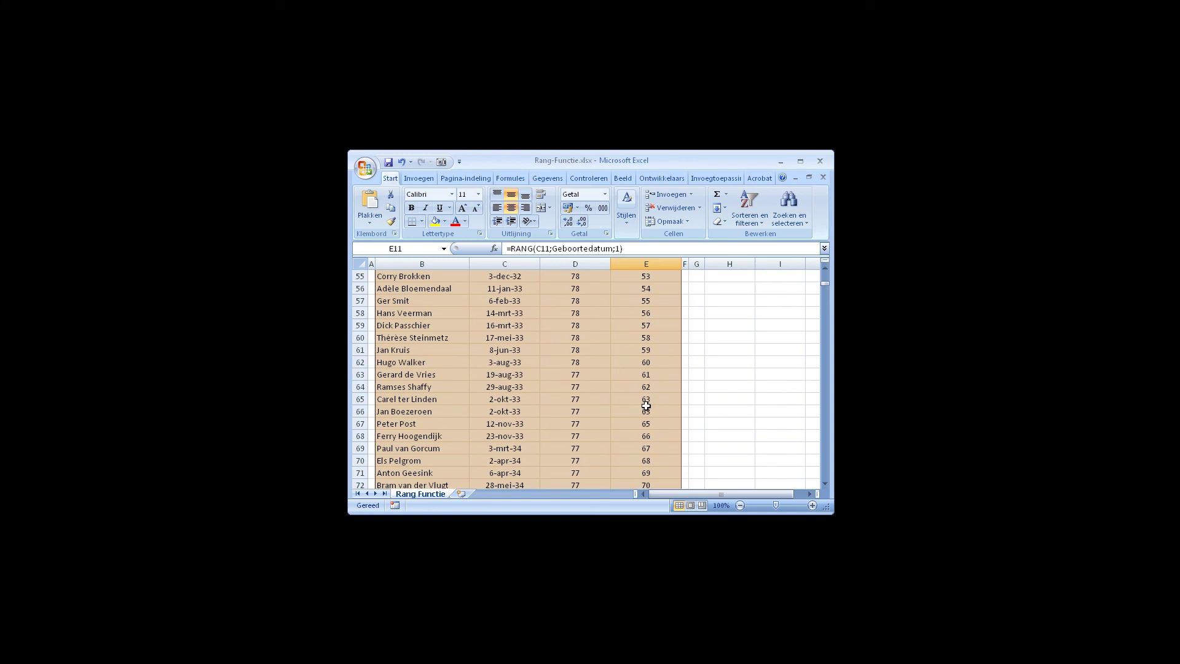
left_click_drag(650, 400, 515, 409)
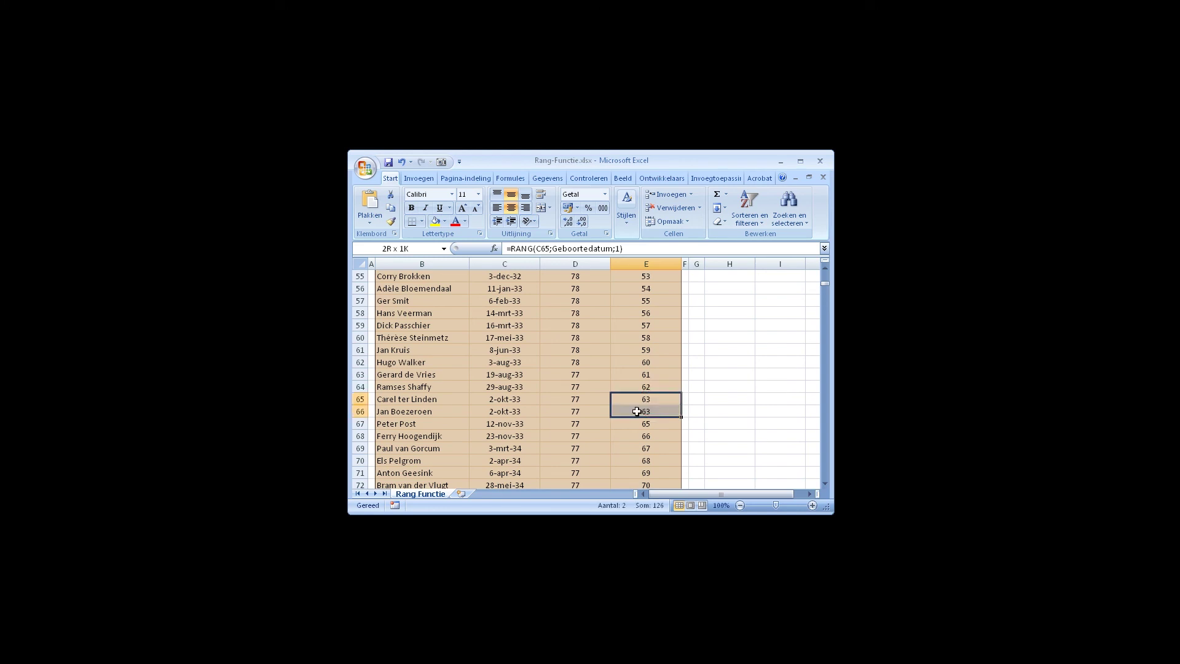
left_click(495, 401)
left_click(510, 415)
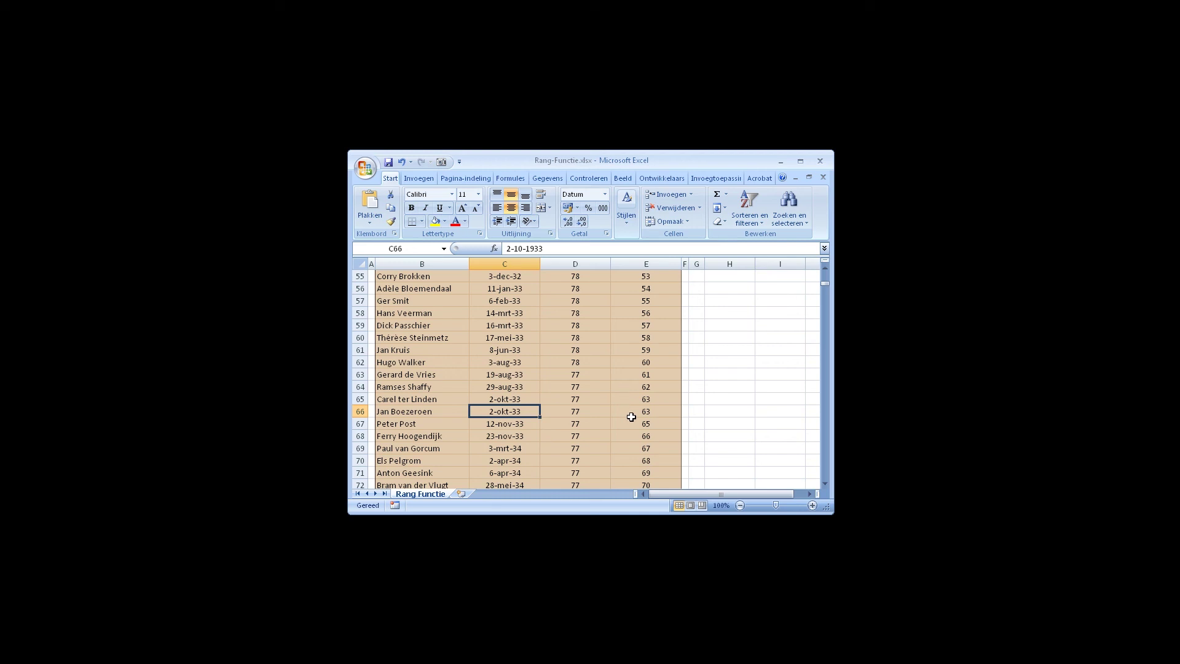
left_click_drag(643, 403, 646, 412)
scroll(637, 411, "up", 1)
scroll(634, 411, "up", 7)
scroll(632, 411, "up", 7)
scroll(632, 411, "up", 3)
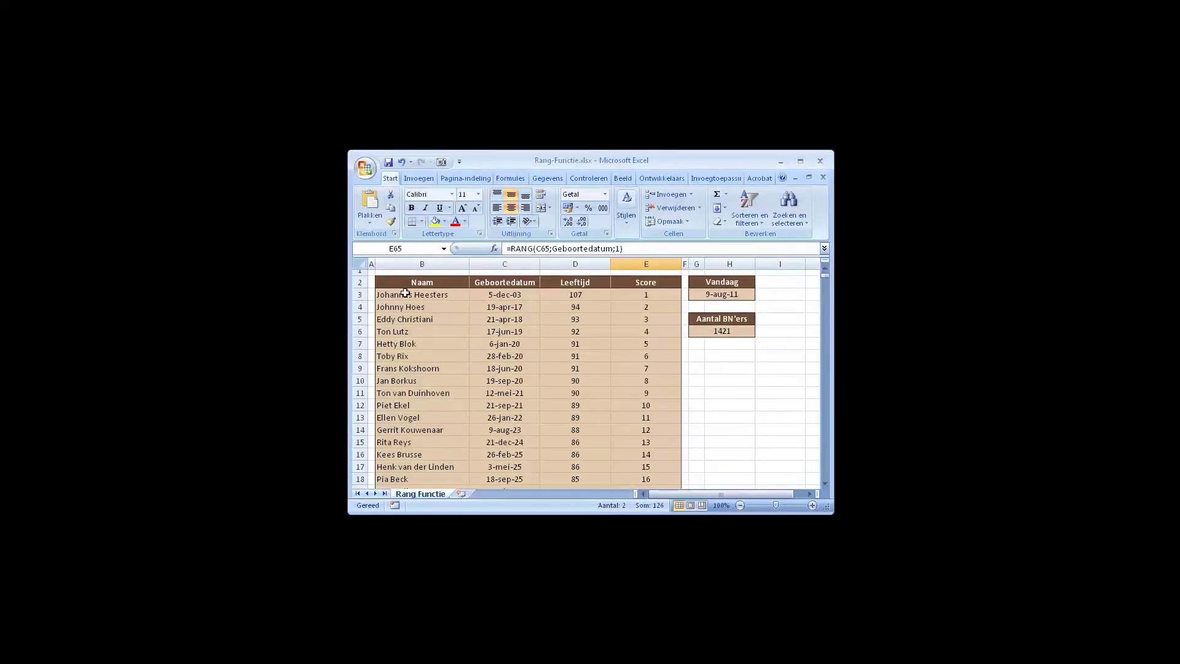
left_click(371, 272)
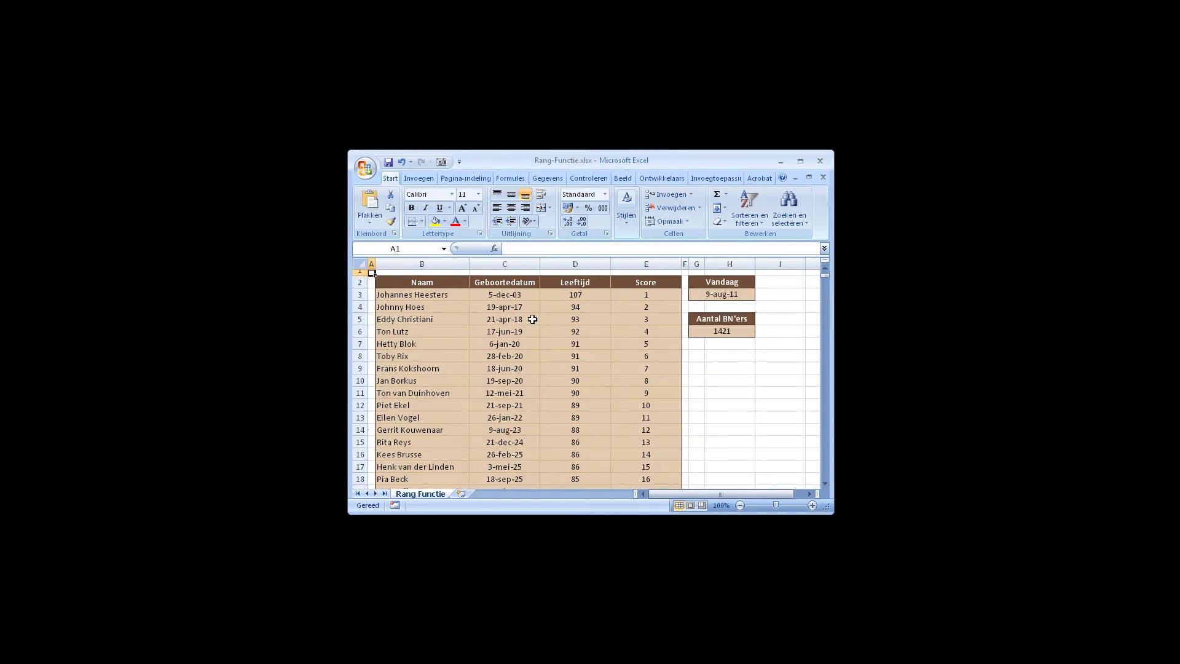